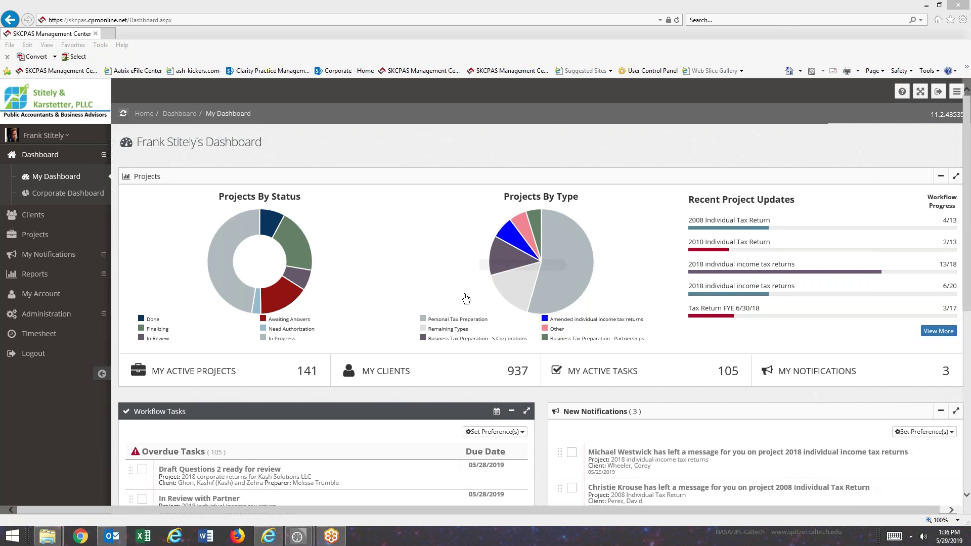
Search the client records by the client's surname
left_click(35, 216)
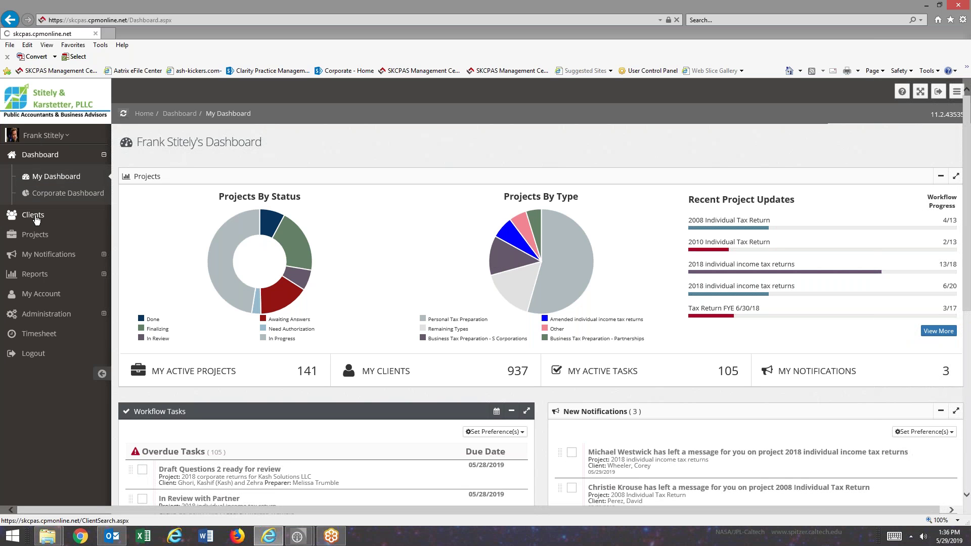
left_click(253, 198)
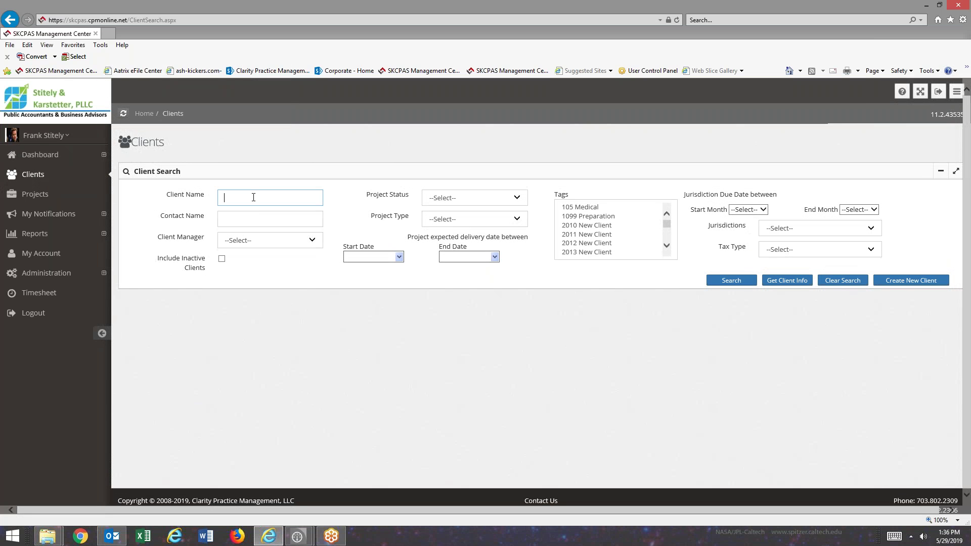
type("Coyote")
left_click(729, 279)
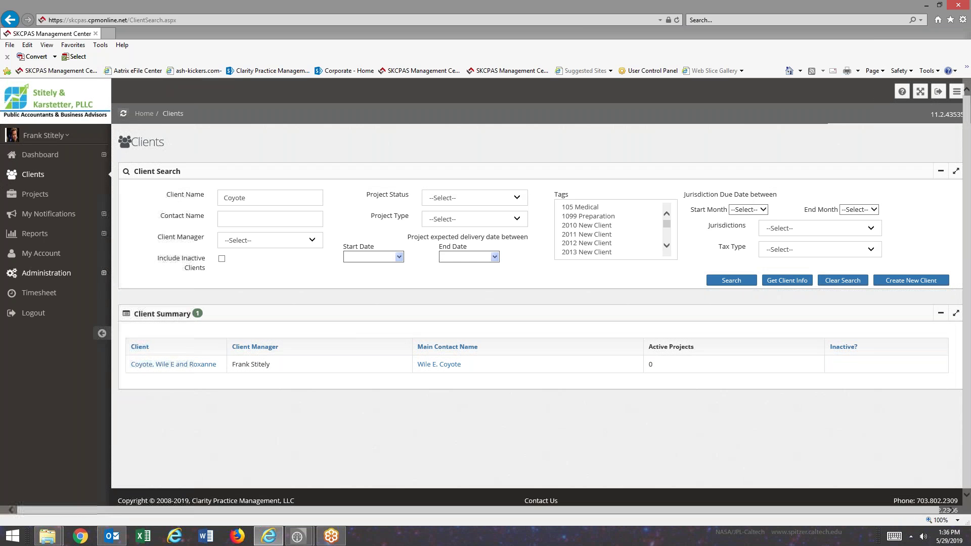
Open the found client's details in a new browser tab and switch to it
right_click(161, 367)
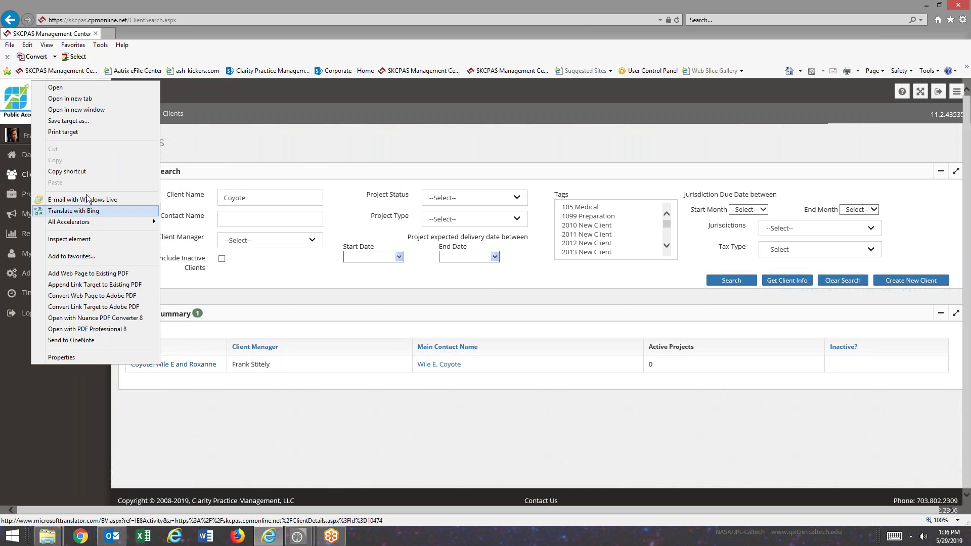
left_click(81, 98)
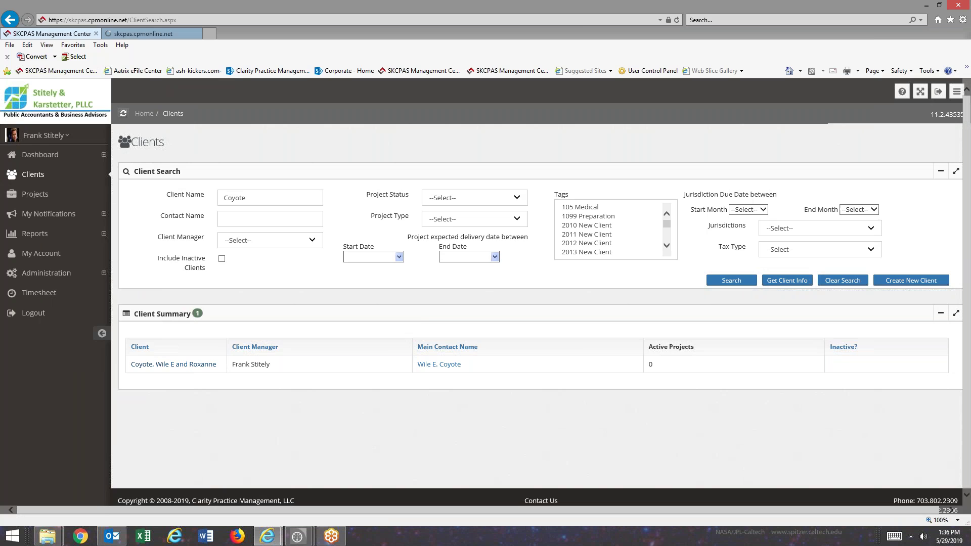
left_click(147, 35)
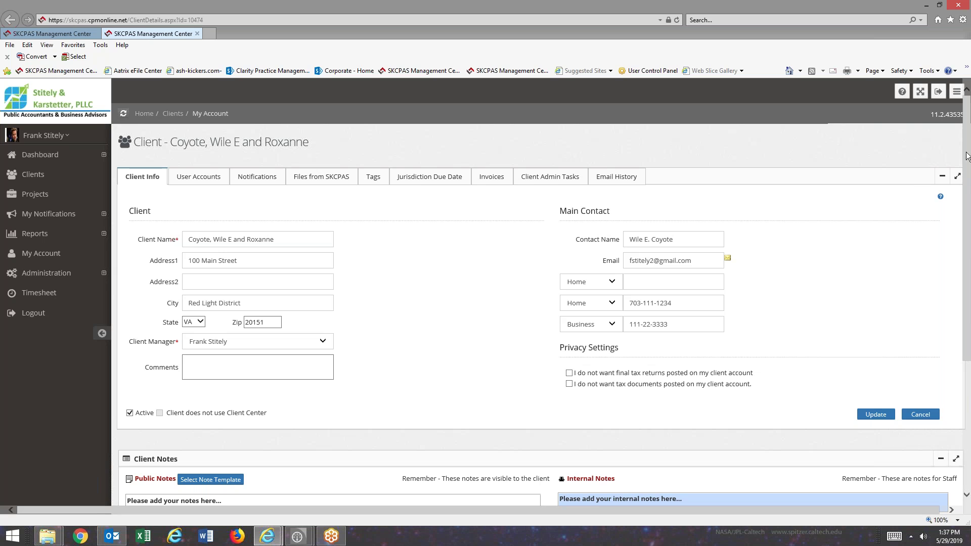
Start a new project for this client named "2018 income tax returns" with the type Personal Tax Preparation
left_click_drag(967, 159, 967, 296)
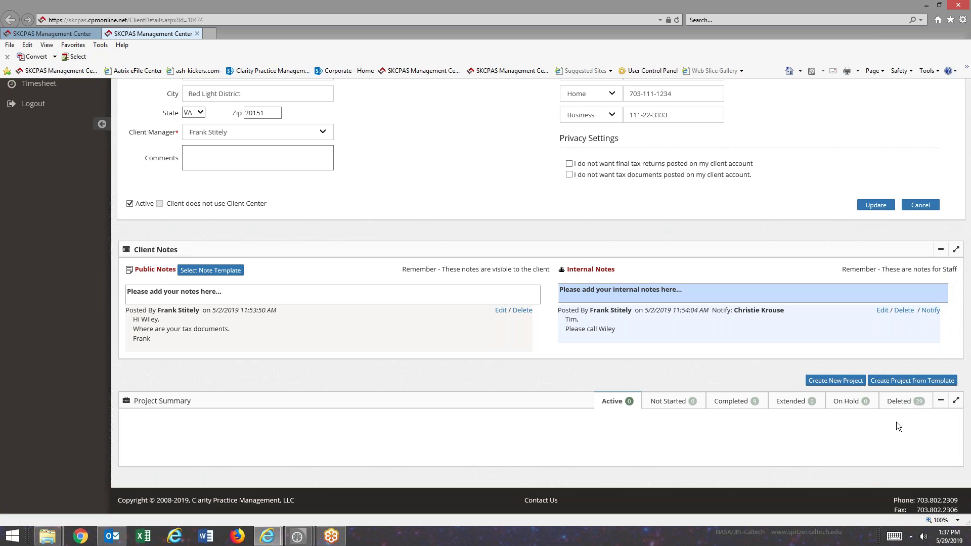
left_click(832, 383)
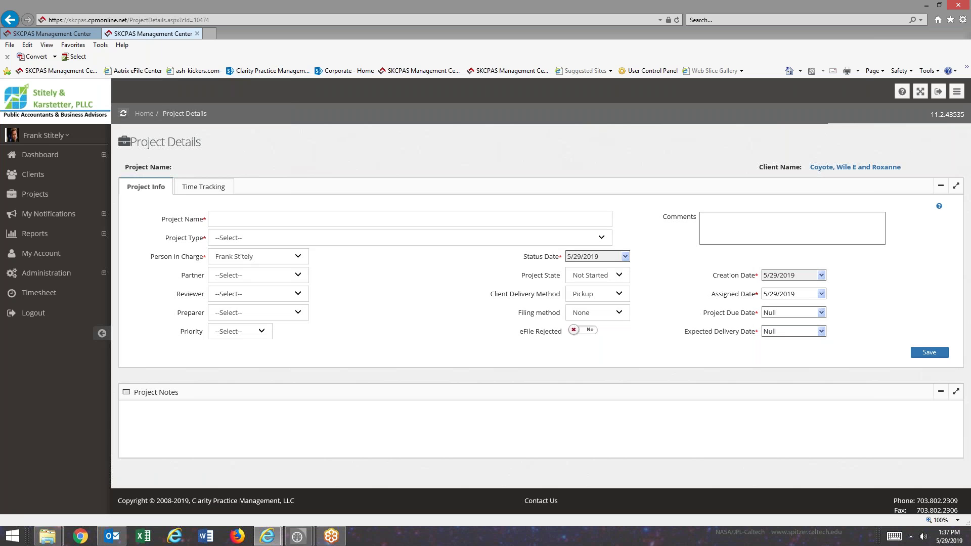
left_click(256, 222)
type("2018")
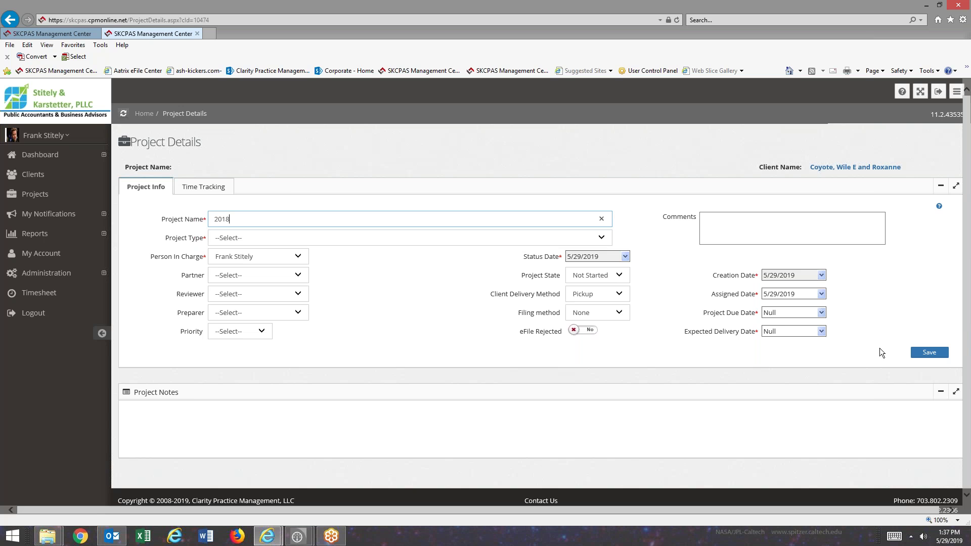
type(" income ")
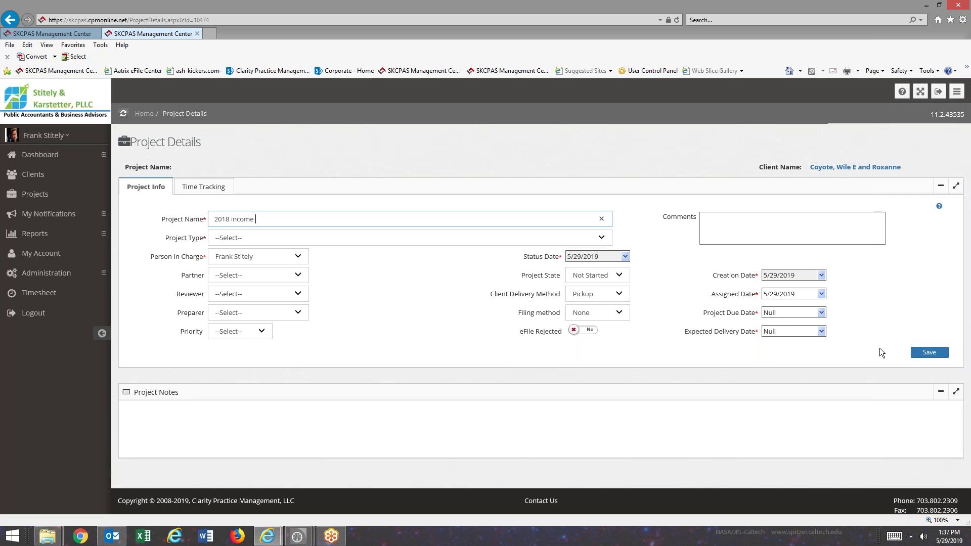
type("tax returns")
key("Tab")
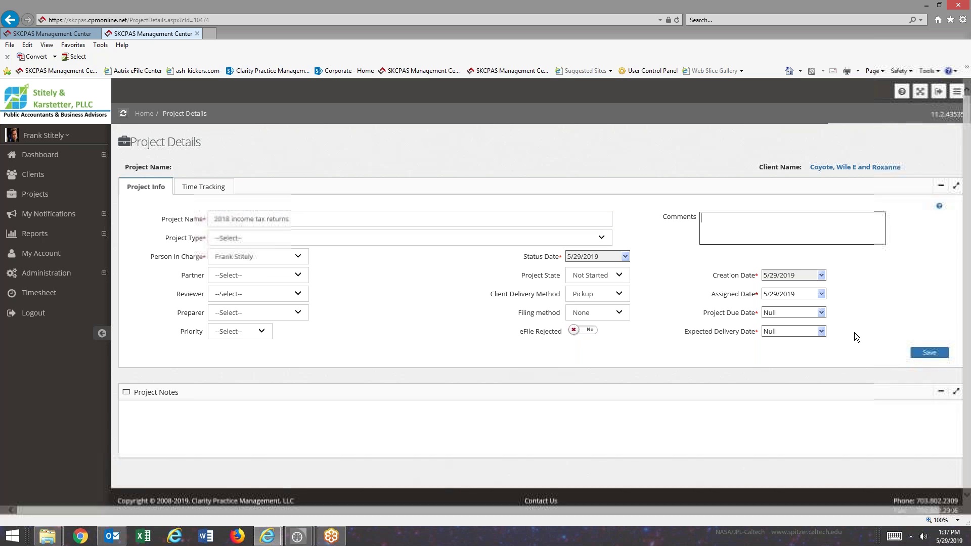
left_click(602, 239)
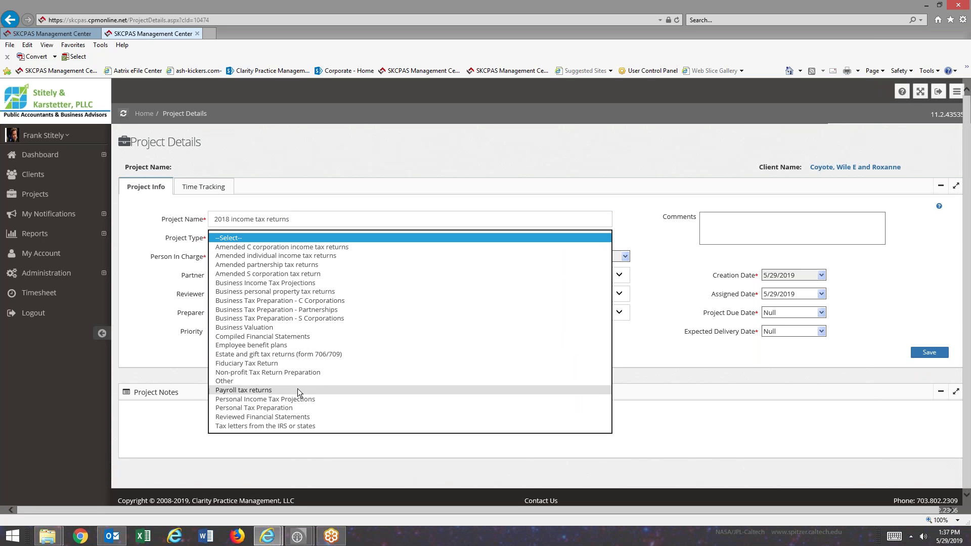
left_click(288, 407)
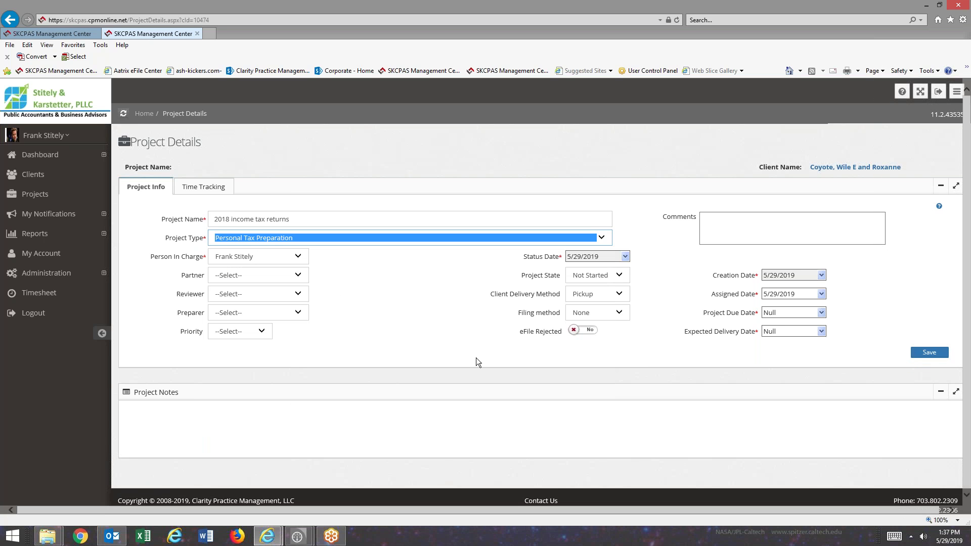
Choose the person in charge as the project's partner and set the project state to Active
key("Tab")
key("Tab")
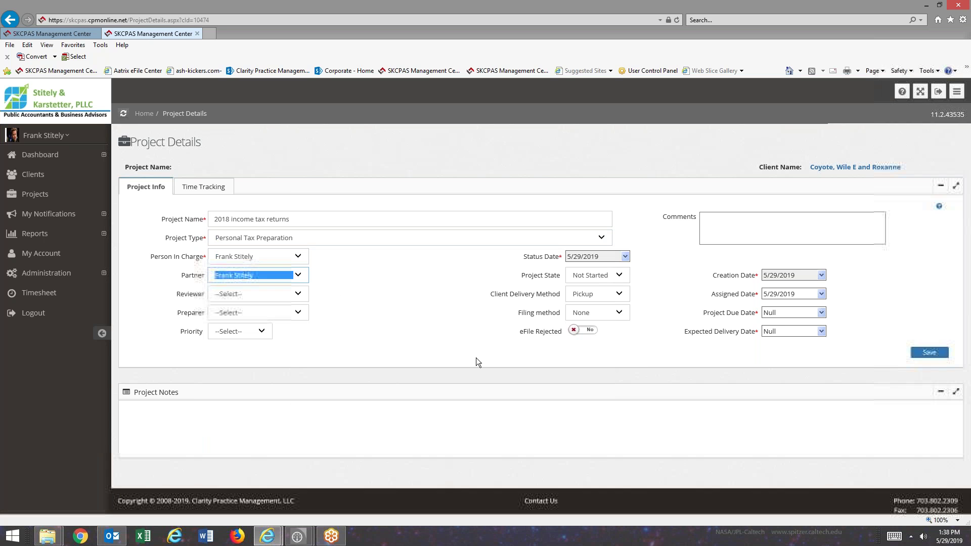
key("Down")
key("Tab")
key("Down")
key("Tab")
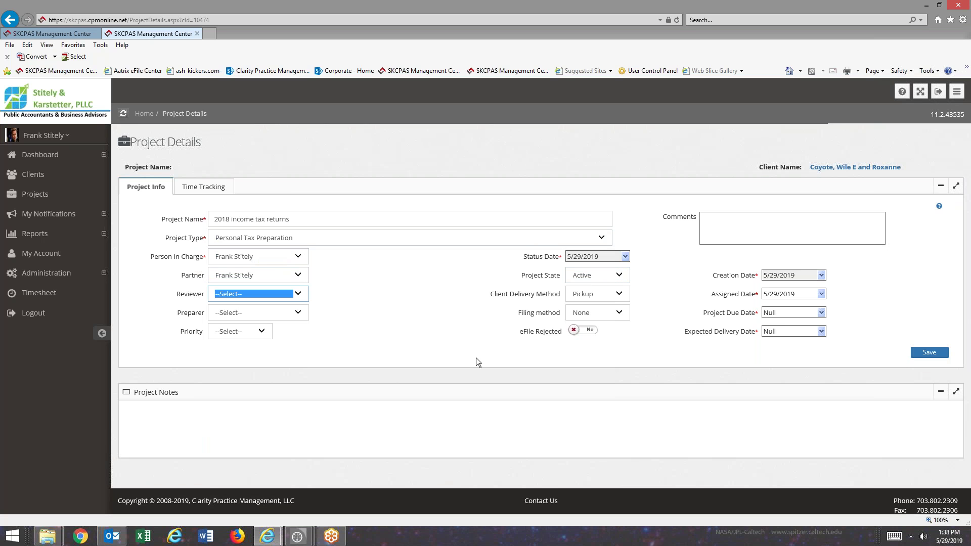
Choose the project's reviewer and set the client delivery method to Web
key("Down")
key("Down")
key("Tab")
key("Down")
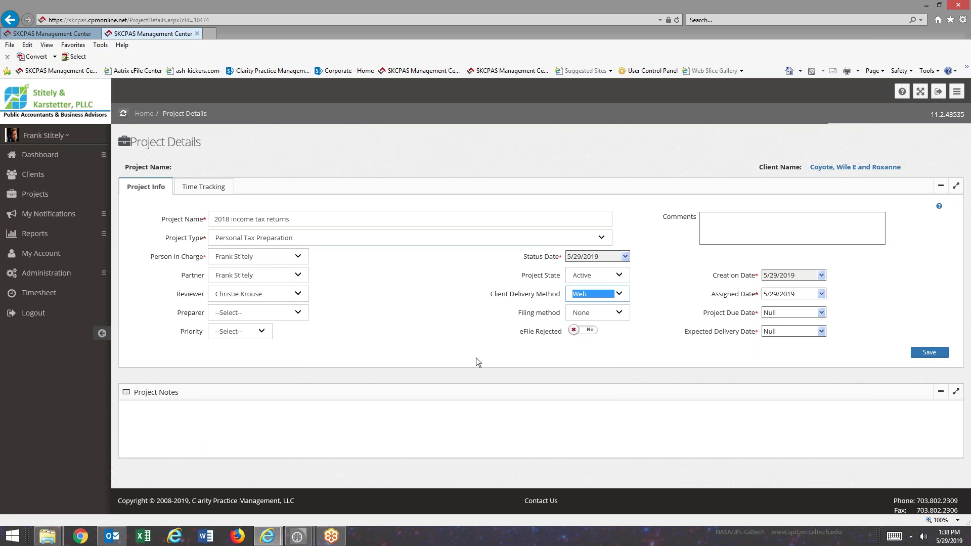
key("Tab")
key("Tab")
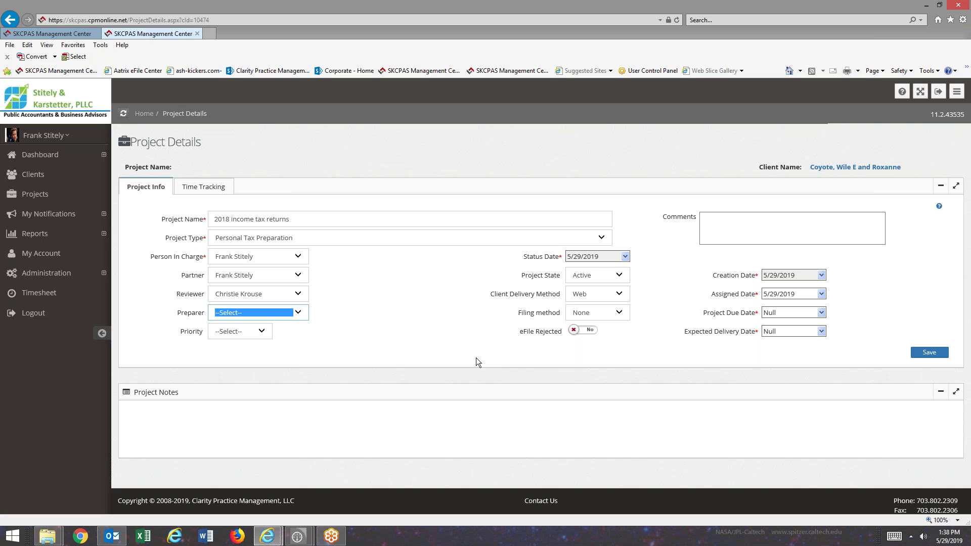
Choose the project's preparer and set the filing method to eFile
key("Down")
key("Down")
key("Down")
key("Tab")
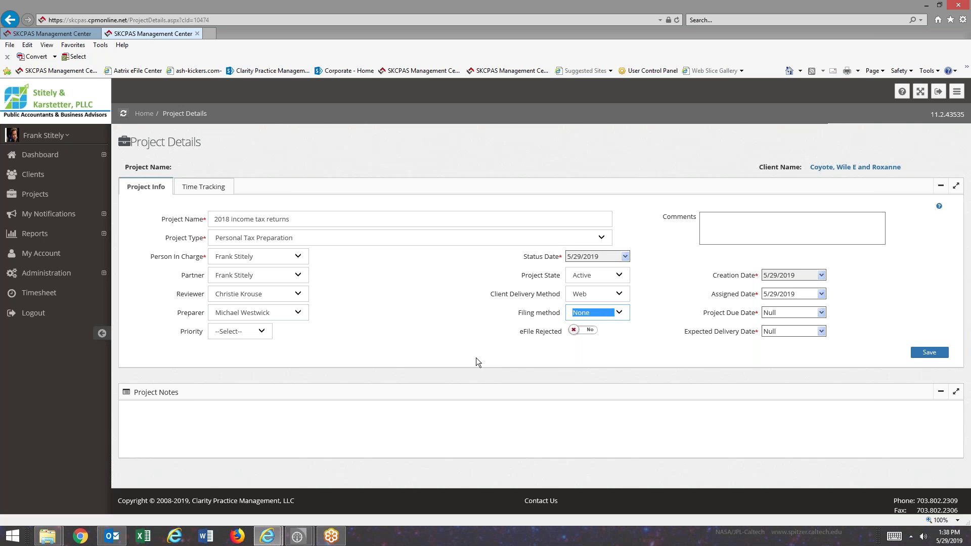
key("Down")
key("Tab")
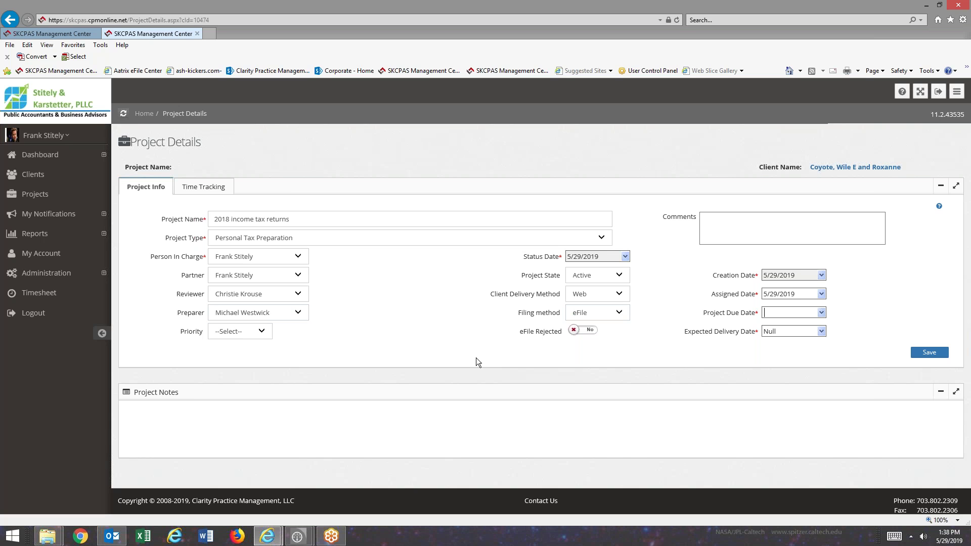
Set the project due date to 10/15/2019
type("04/")
key("BackSpace")
key("BackSpace")
key("BackSpace")
type("10/15/19")
key("Tab")
Set the project priority to Medium and the expected delivery date to 6/15/2019
key("m")
key("Tab")
type("6/15/19")
key("Tab")
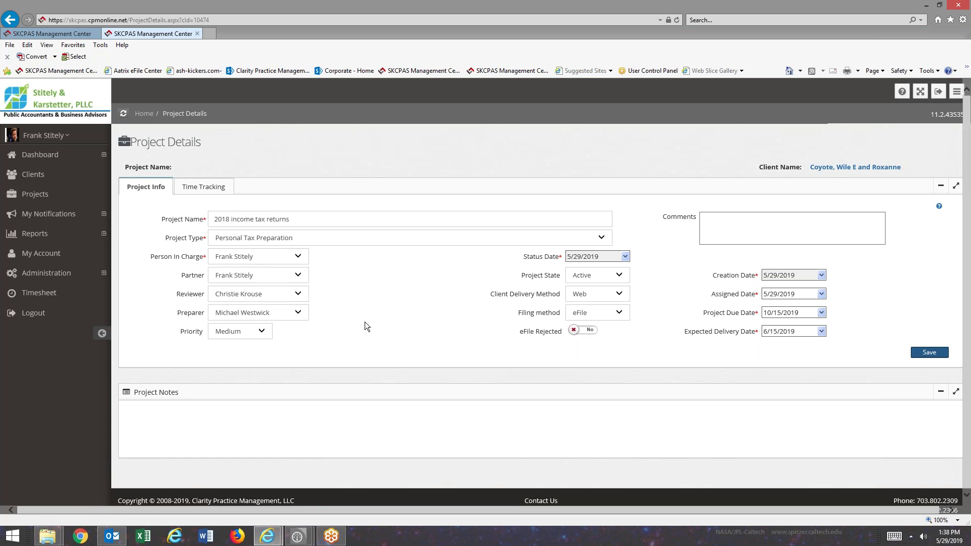
Review the project's delivery and filing methods and its assigned, due and expected delivery dates
left_click(617, 294)
left_click(593, 295)
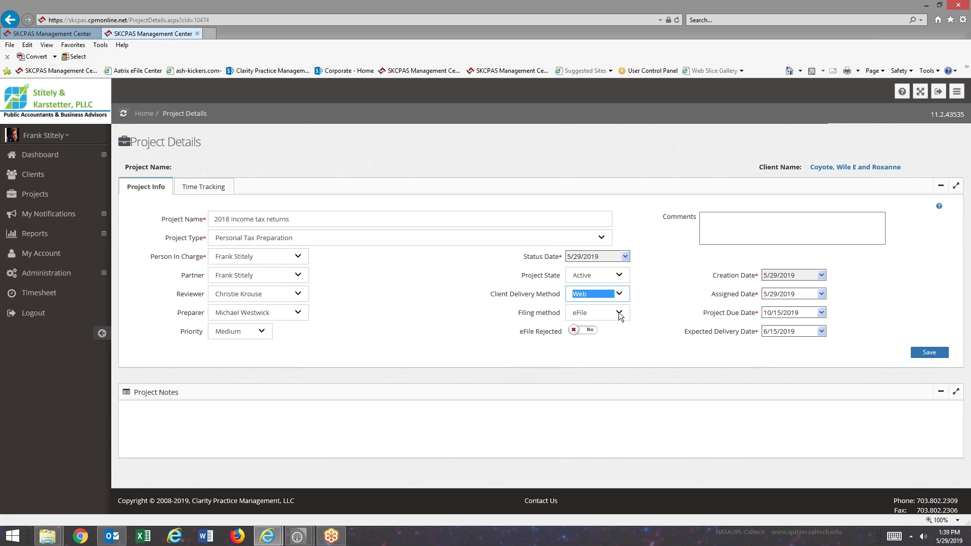
left_click(619, 313)
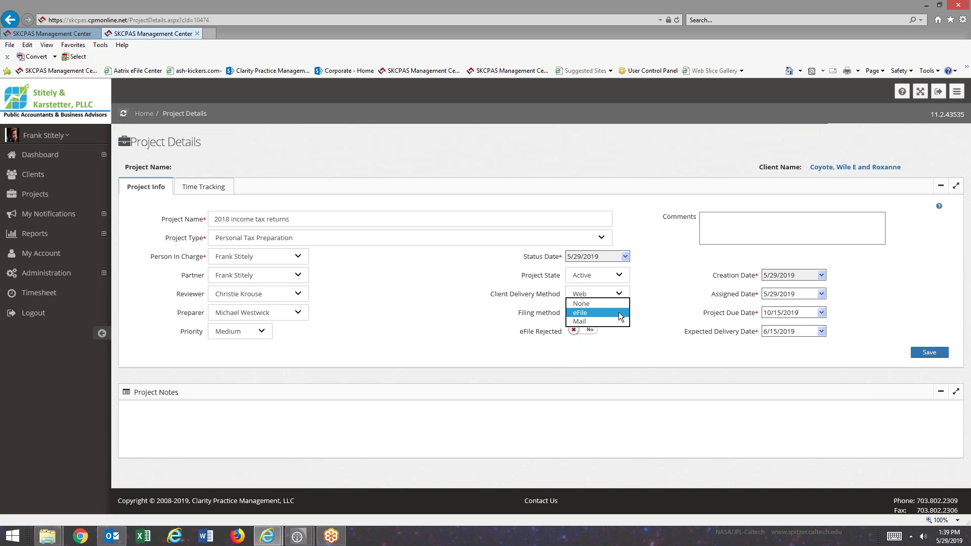
left_click(586, 313)
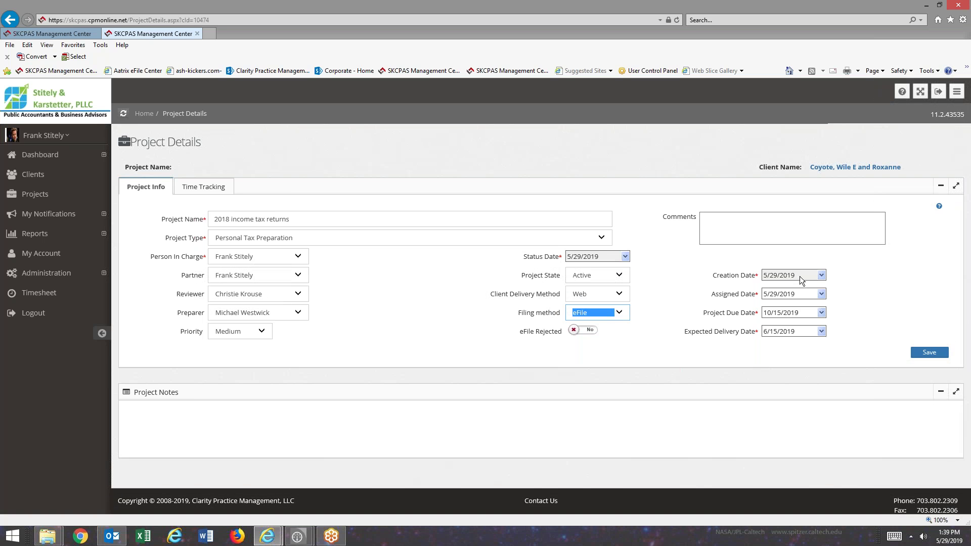
left_click(797, 294)
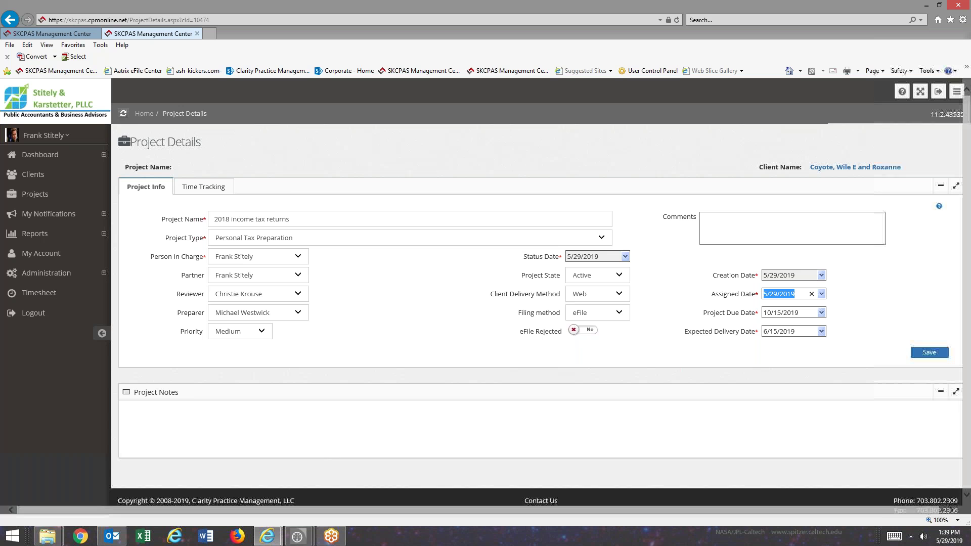
left_click(805, 312)
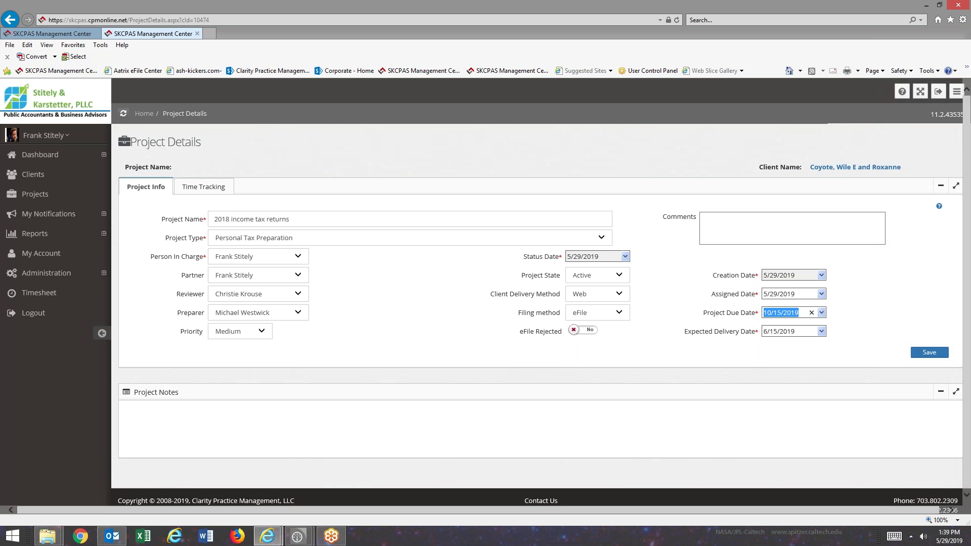
left_click(807, 330)
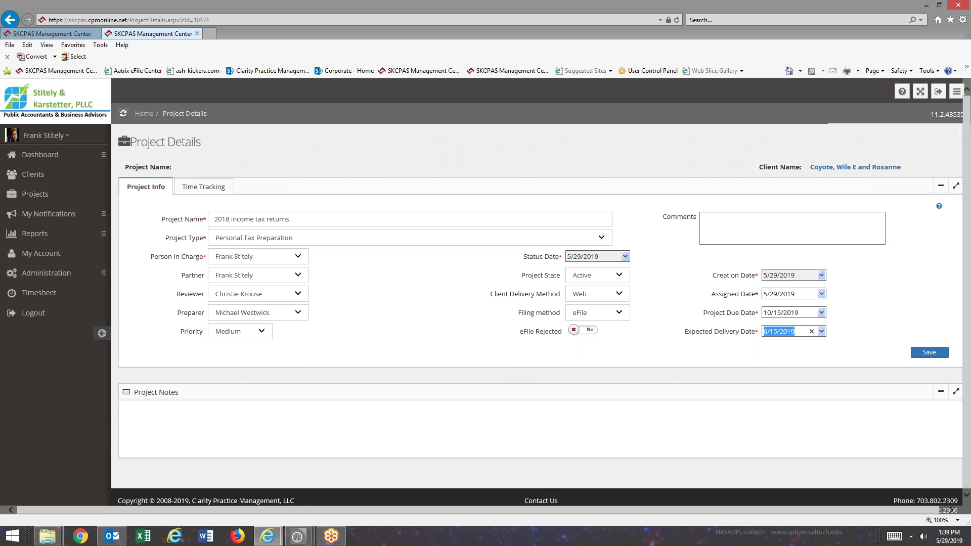
Save the new project and open its workflow steps
left_click(929, 352)
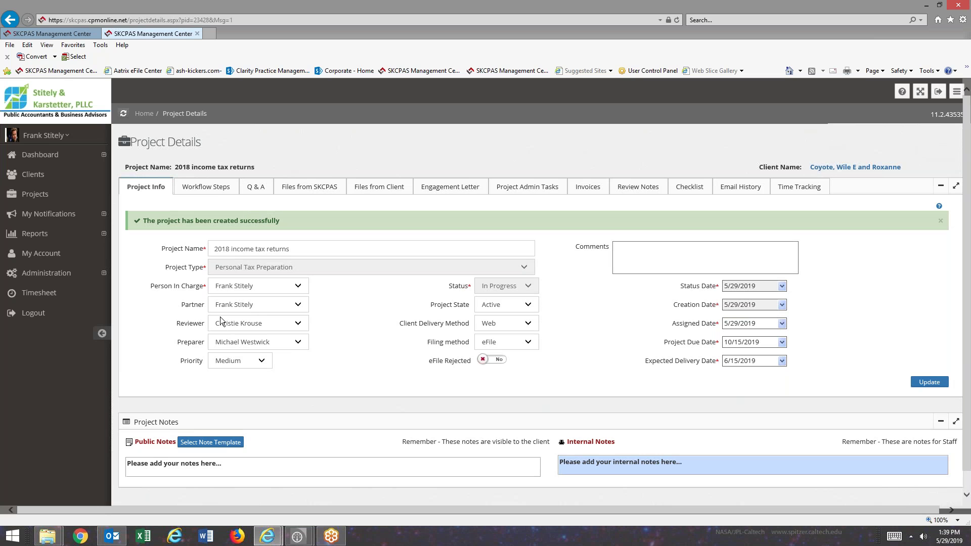
left_click(206, 187)
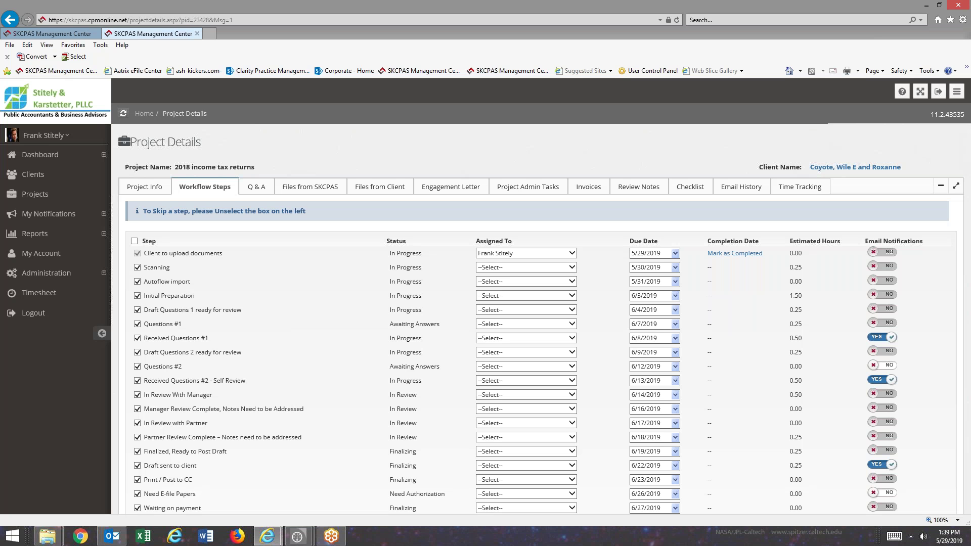
scroll(225, 217, "down", 2)
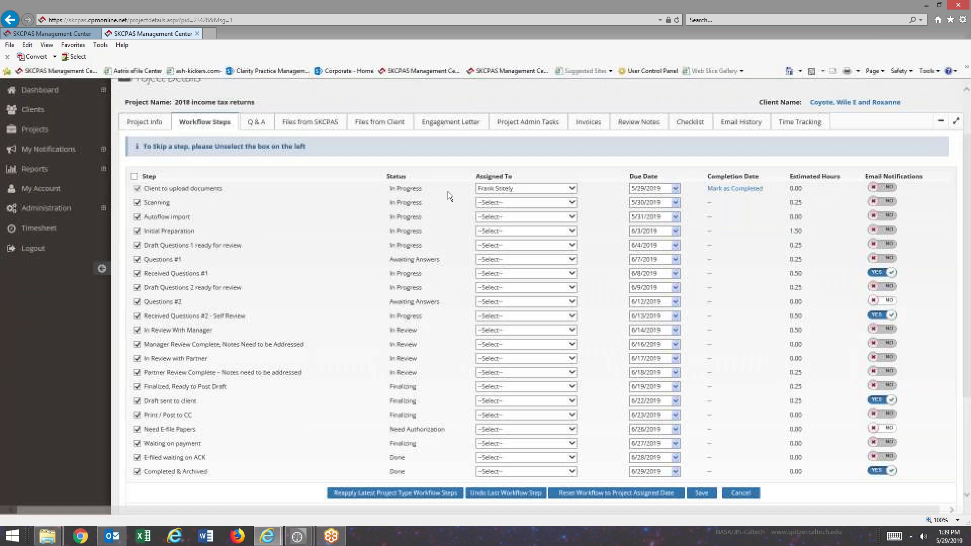
Assign the Scanning and Autoflow import steps to admin user and Initial Preparation to the project's preparer
left_click(493, 203)
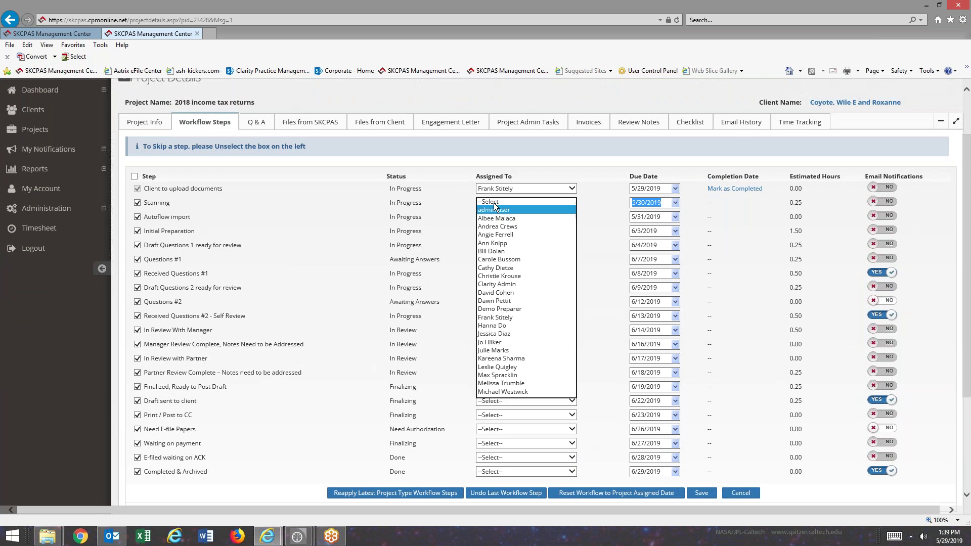
left_click(494, 209)
key("Tab")
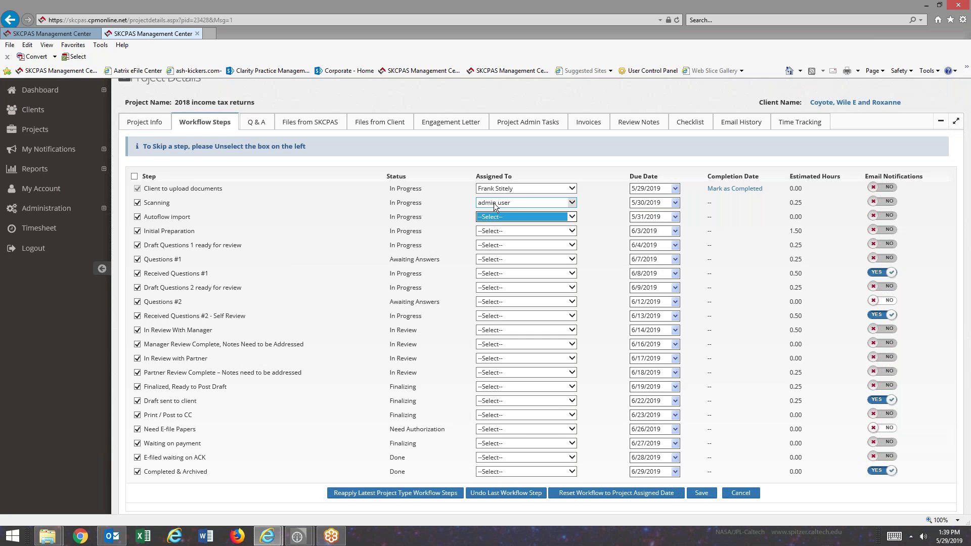
key("Down")
key("Tab")
key("m")
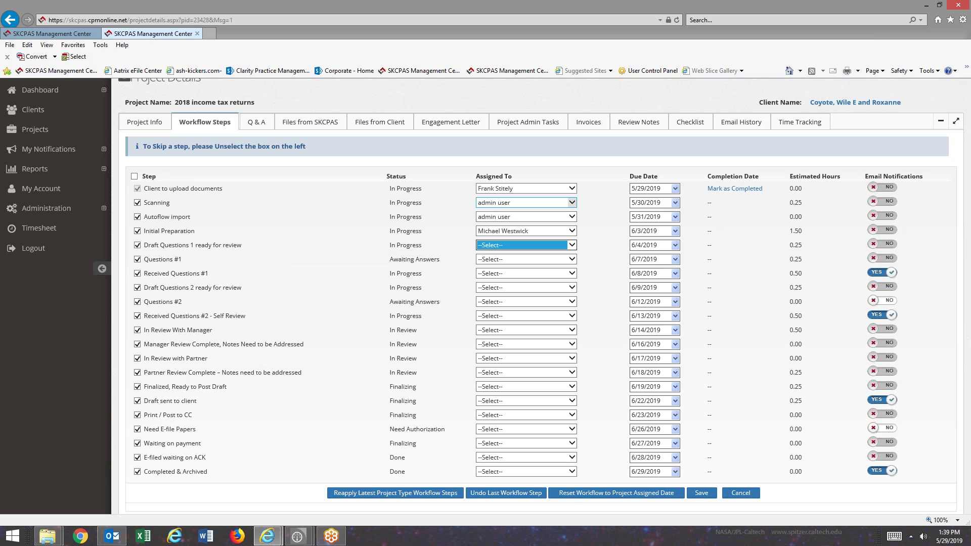
Assign Draft Questions 1 ready for review to the partner, and Questions #1 and Received Questions #1 to the preparer
key("f")
key("Tab")
key("Tab")
key("m")
key("m")
key("Tab")
key("Tab")
key("m")
key("Tab")
key("Tab")
Assign Draft Questions 2 ready for review to the partner, and Questions #2 and Received Questions #2 - Self Review to the preparer
key("f")
key("Tab")
key("Tab")
key("m")
key("Tab")
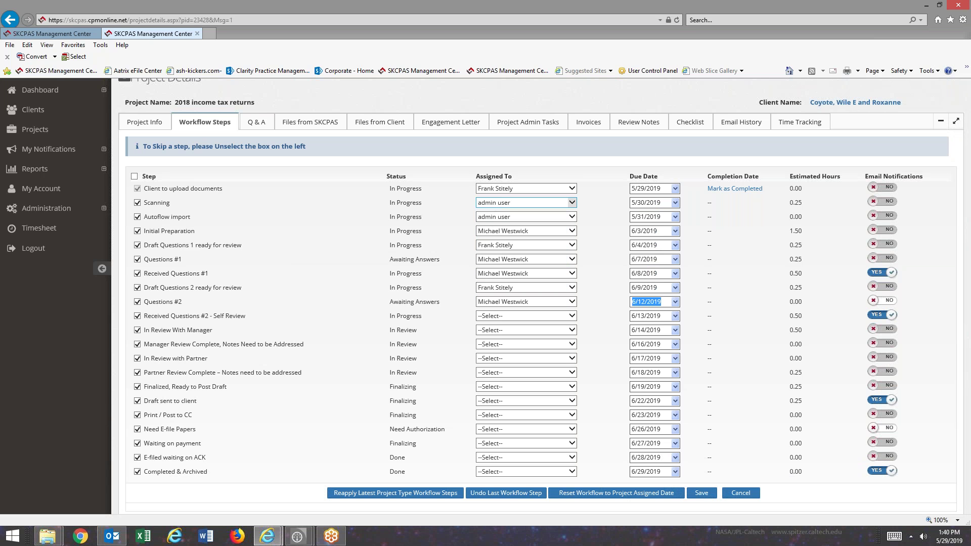
key("Tab")
key("m")
key("Tab")
key("Tab")
Assign In Review With Manager to the project's reviewer and Manager Review Complete, Notes Need to be Addressed to the preparer
key("c")
key("Tab")
key("Tab")
key("m")
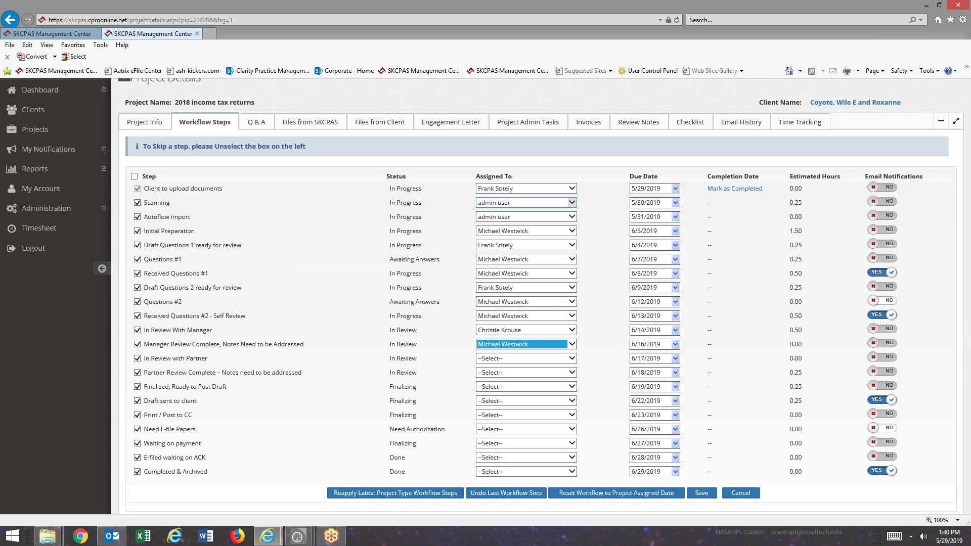
key("Tab")
key("Tab")
Assign In Review with Partner to the project's partner and the Partner Review Complete step to the preparer
key("f")
key("Tab")
key("Tab")
key("m")
key("Tab")
key("Tab")
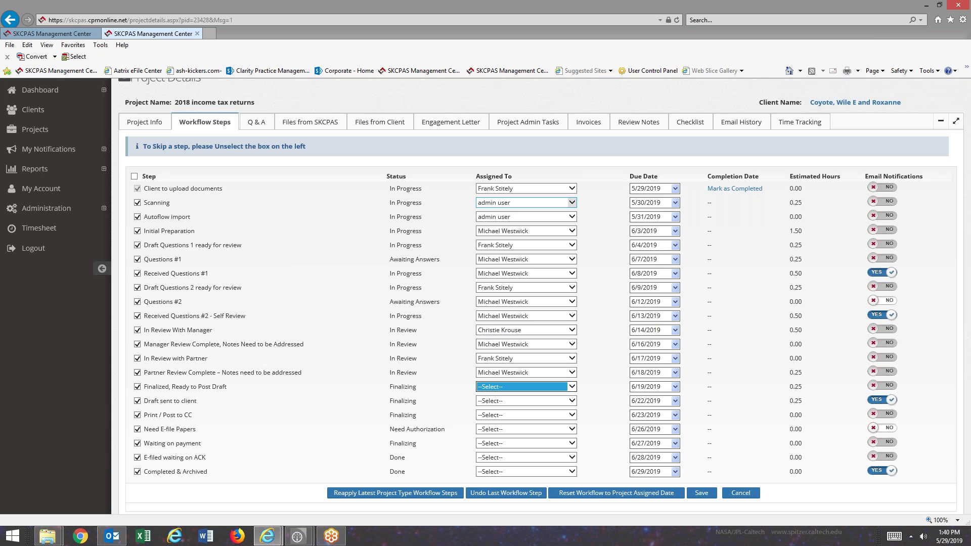
Assign the Finalized, Ready to Post Draft and Draft sent to client steps to the project's partner
key("f")
key("Tab")
key("Tab")
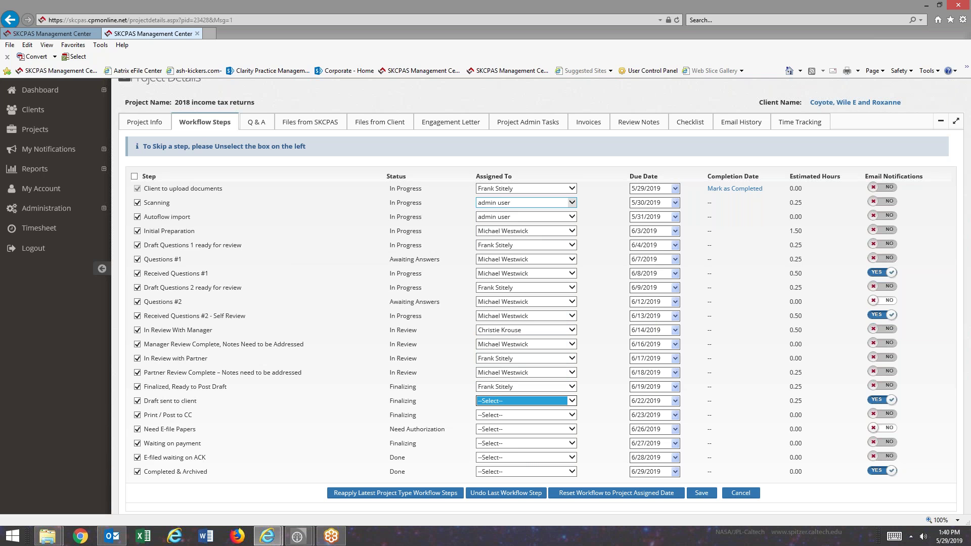
key("f")
key("Tab")
key("Tab")
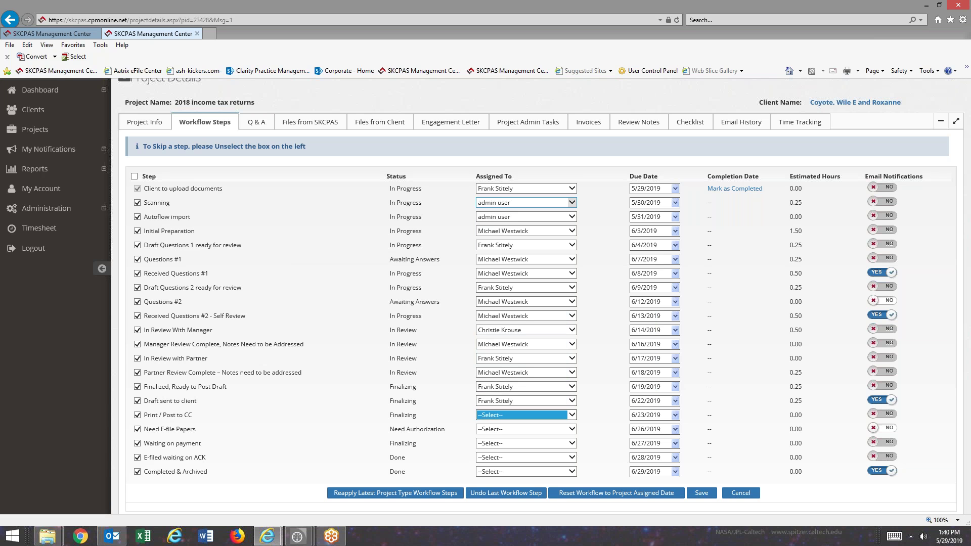
Assign the five remaining steps, Print / Post to CC through Completed & Archived, to admin user and save the workflow
key("a")
key("Tab")
key("Tab")
key("a")
key("Tab")
key("Tab")
key("a")
key("Tab")
key("Tab")
key("a")
key("Tab")
key("Tab")
key("a")
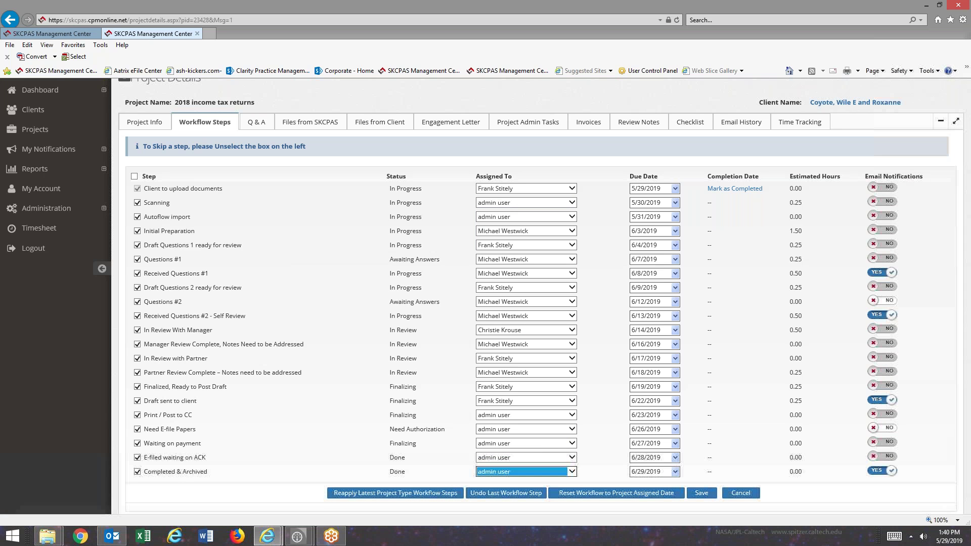
left_click(707, 493)
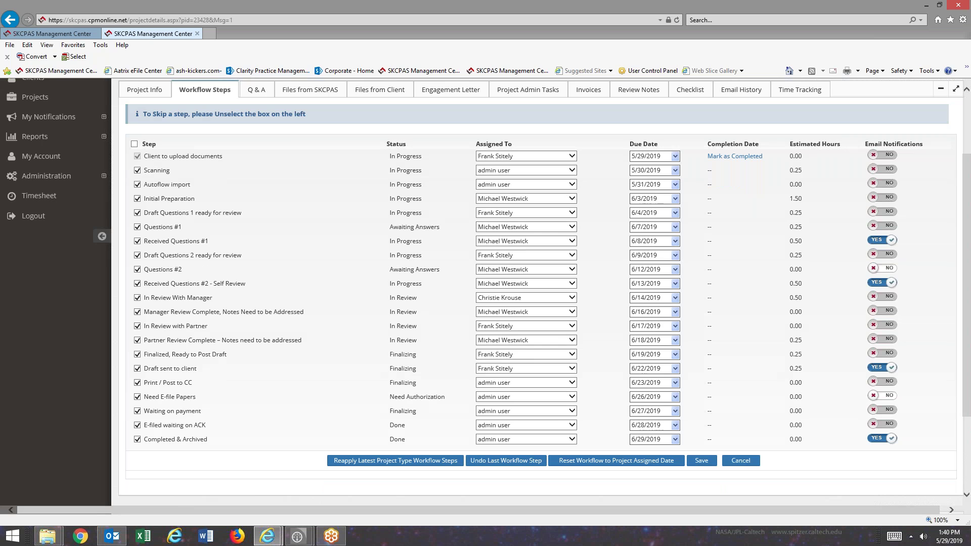
Set the project's Assigned Date to 5/31/2019 and update the project information
scroll(754, 313, "up", 1)
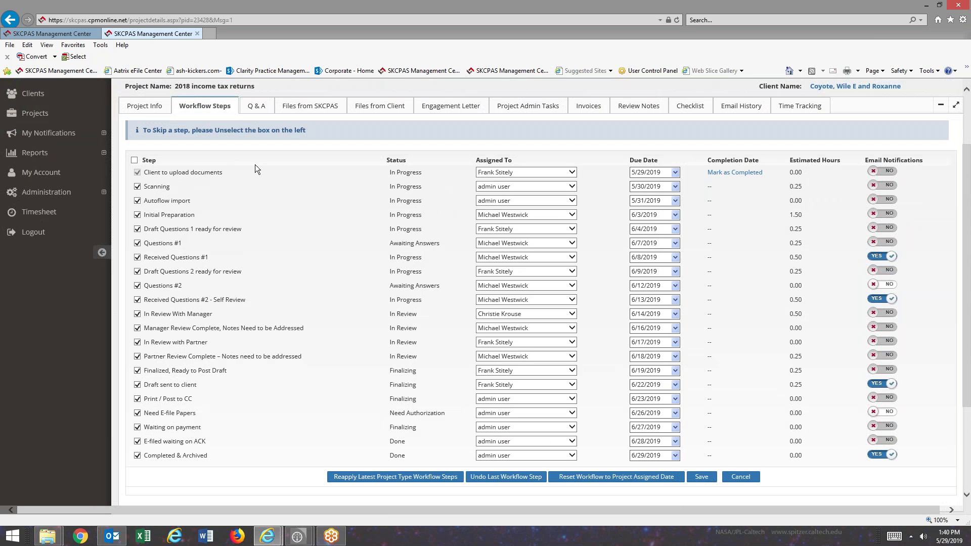
left_click(146, 106)
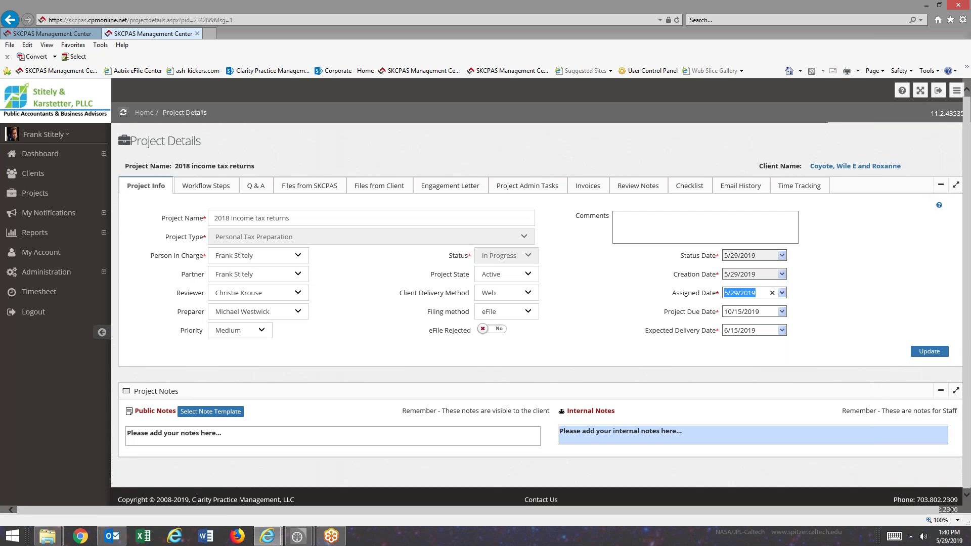
type("05")
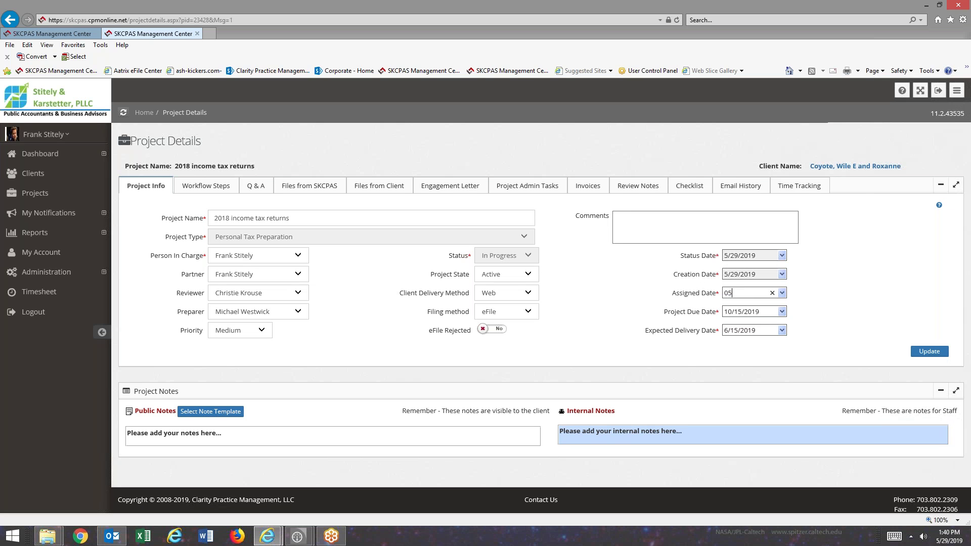
key("Tab")
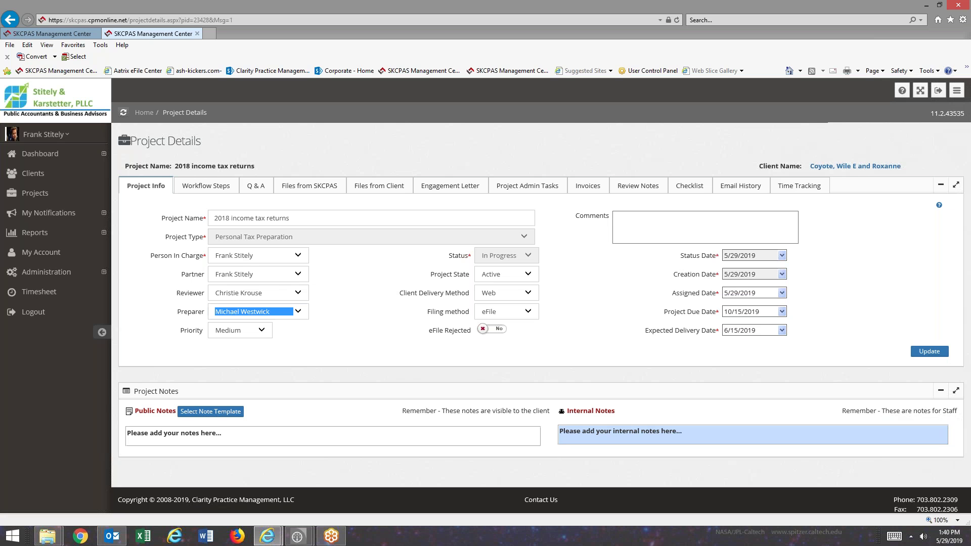
left_click(762, 296)
type("05/31/")
key("Tab")
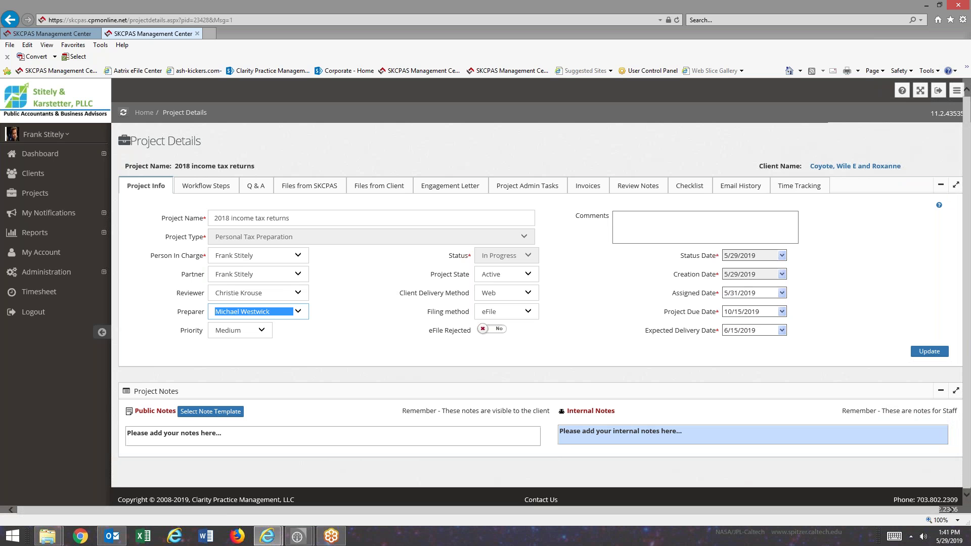
left_click(929, 352)
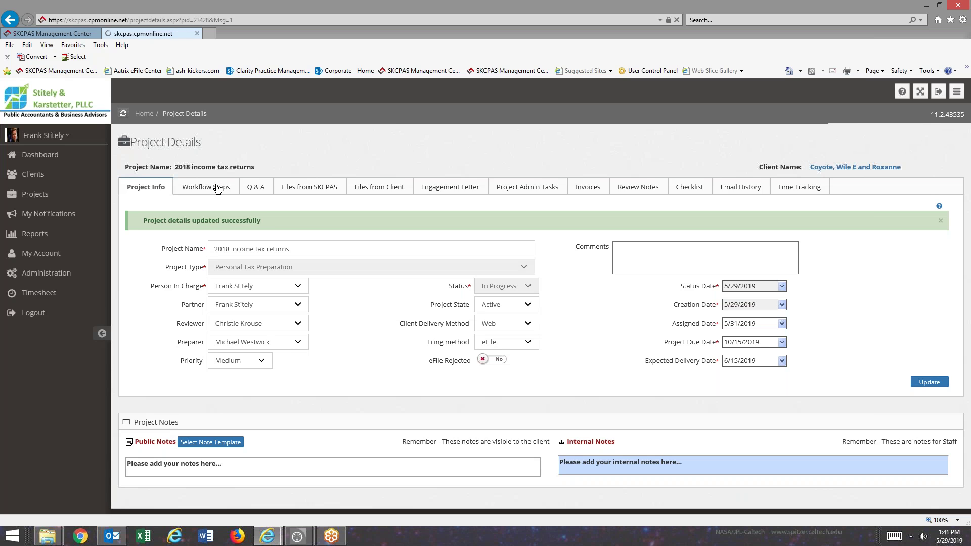
Reset the workflow steps' due dates to follow the project's assigned date, agreeing to the recalculation
left_click(219, 188)
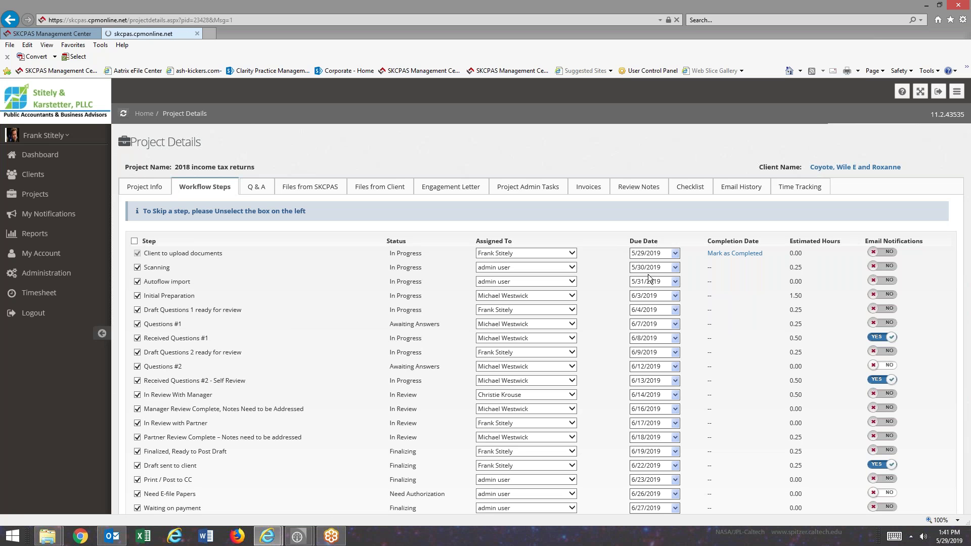
scroll(712, 338, "down", 3)
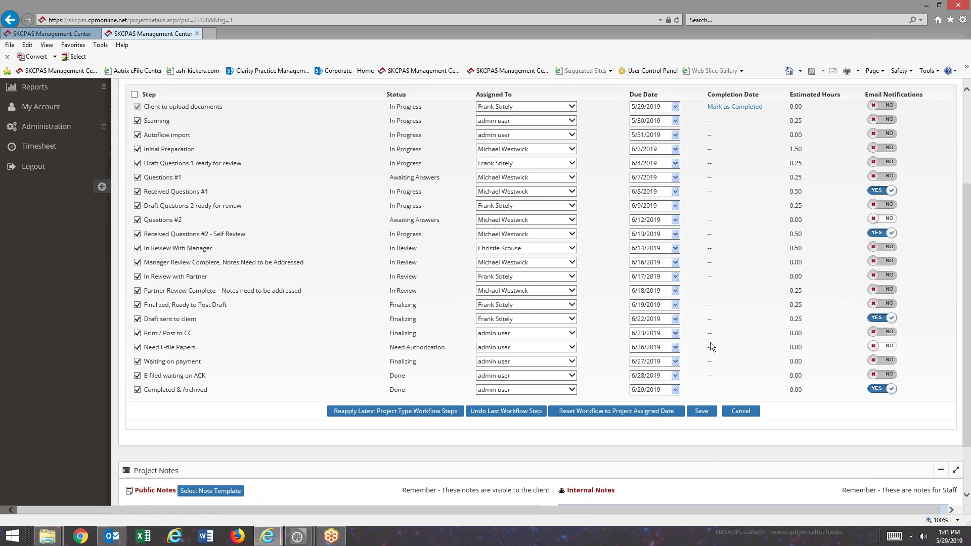
left_click(587, 414)
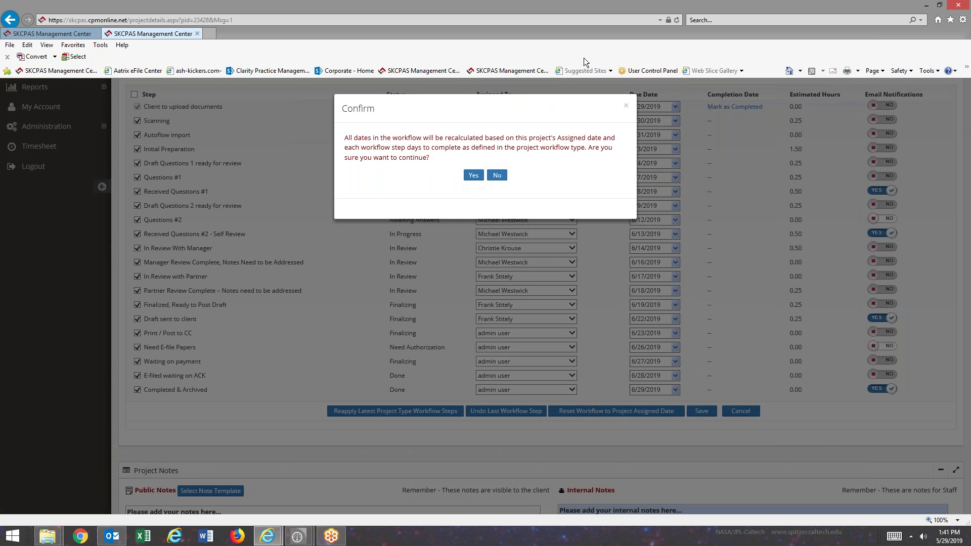
left_click(473, 175)
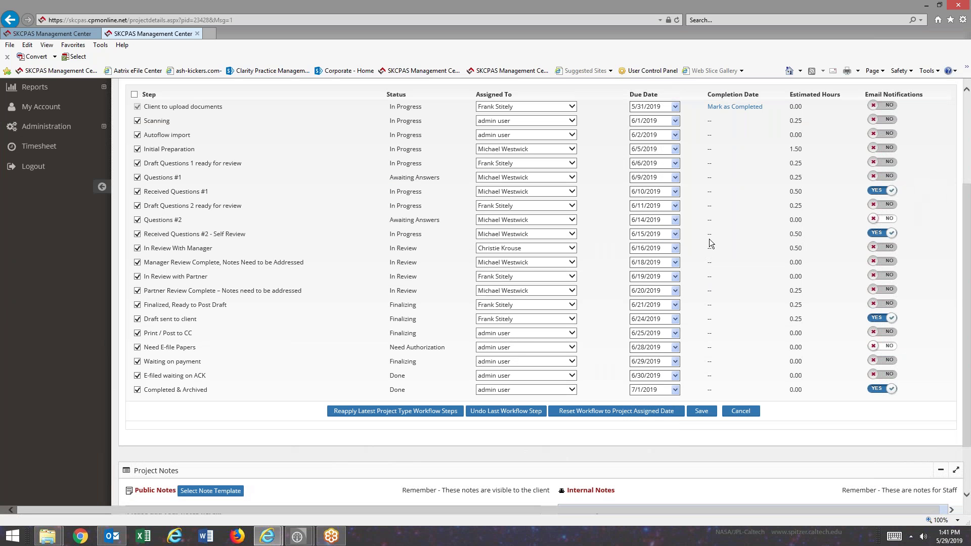
Mark the Client to upload documents step as completed and open the client's details
scroll(709, 239, "up", 2)
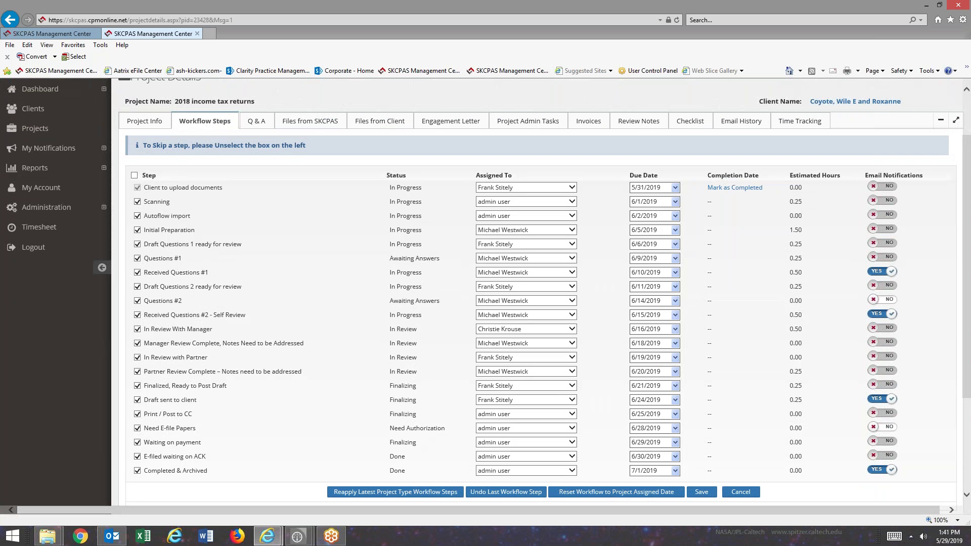
left_click(733, 188)
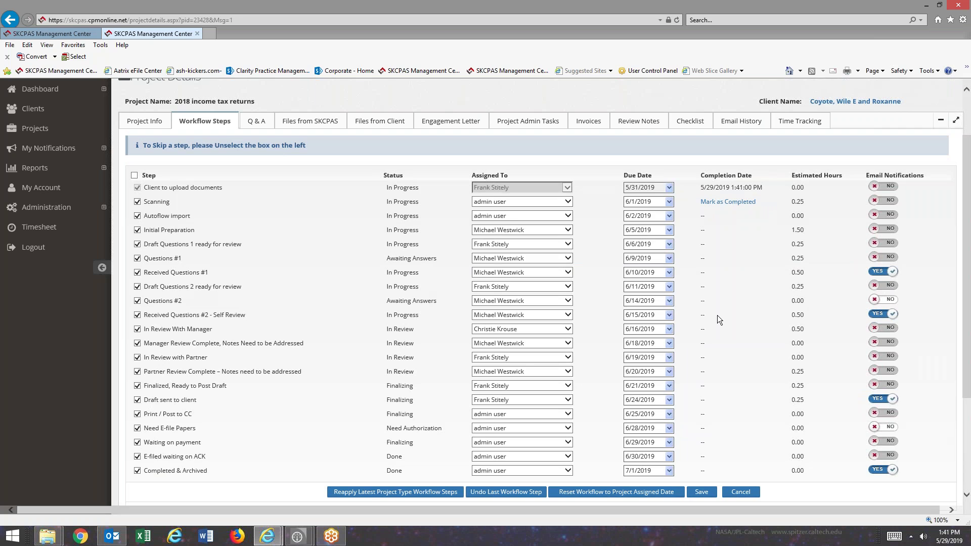
scroll(717, 315, "up", 2)
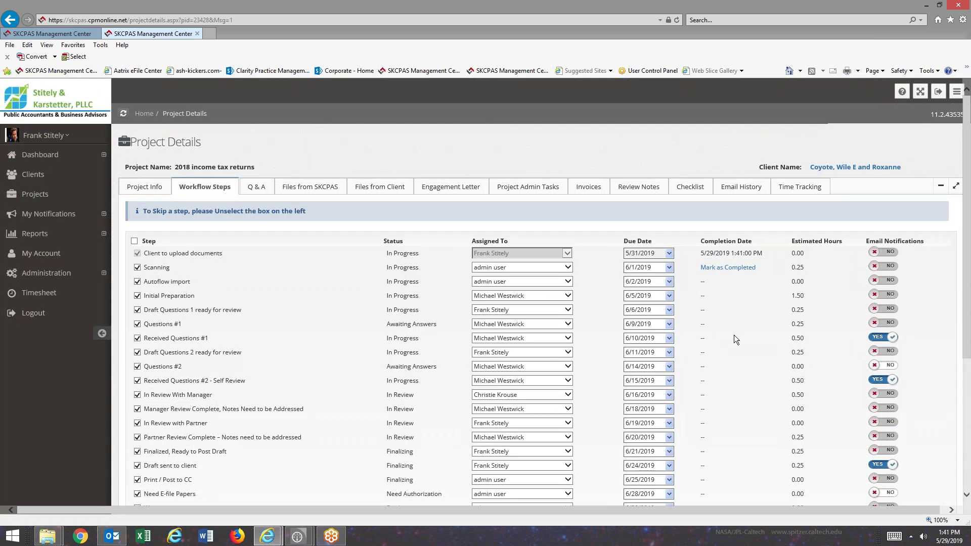
left_click(845, 172)
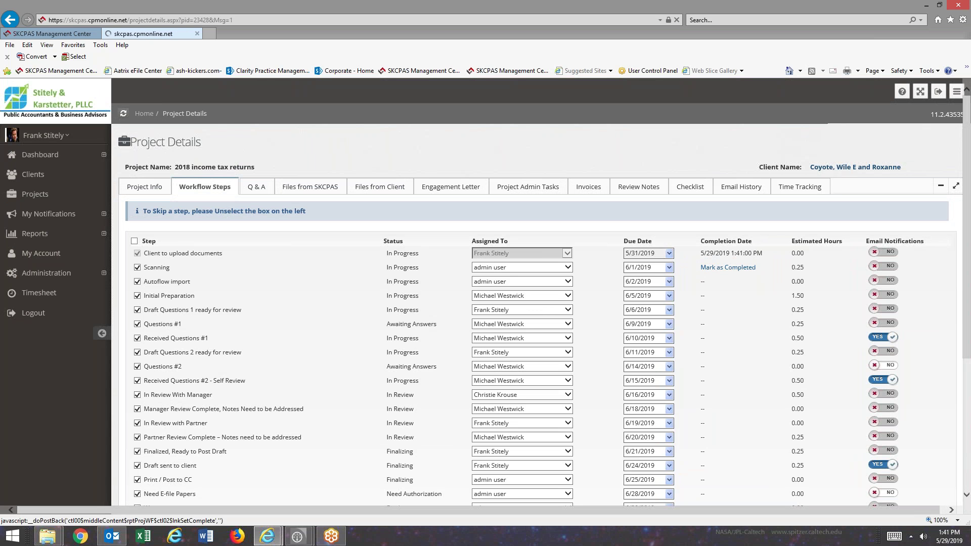
left_click(721, 268)
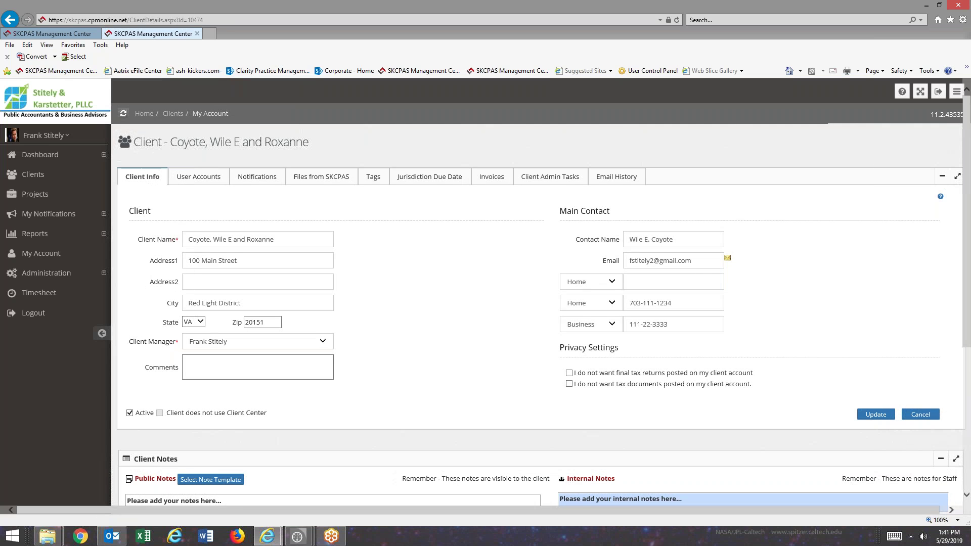
Create a 2018 S Corporation tax return project for the client from the two-person partner/preparer S Corporation Tax Return template, using today's date
scroll(804, 294, "down", 1)
scroll(805, 294, "down", 3)
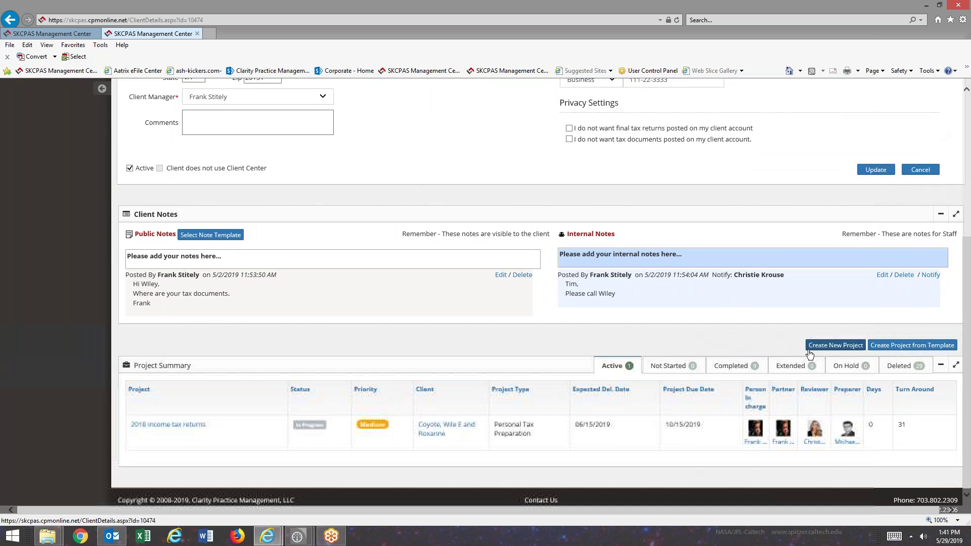
left_click(900, 346)
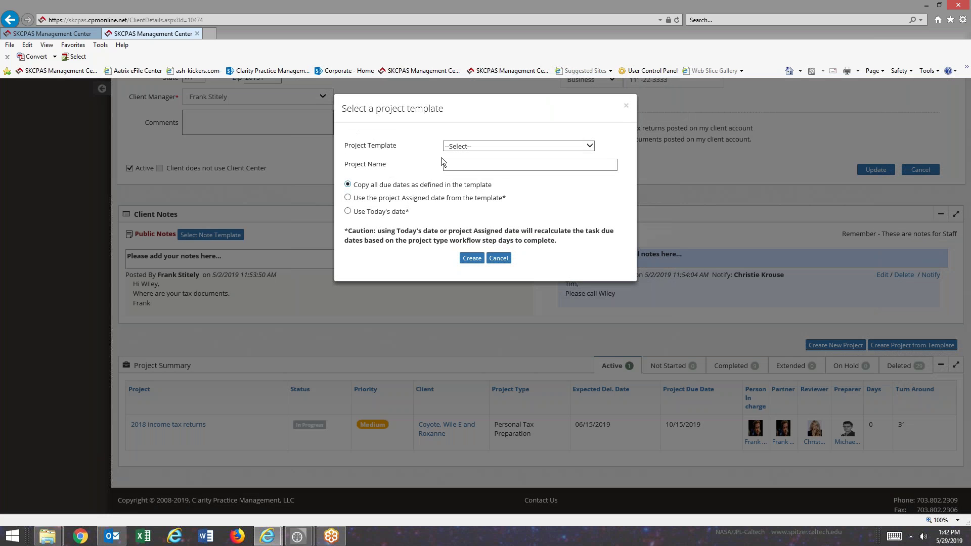
left_click(591, 145)
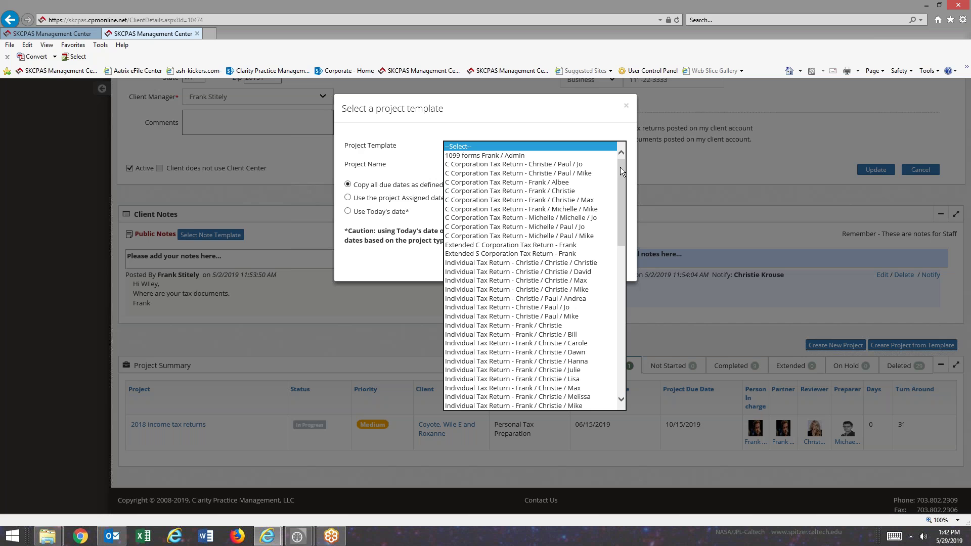
left_click_drag(620, 167, 635, 295)
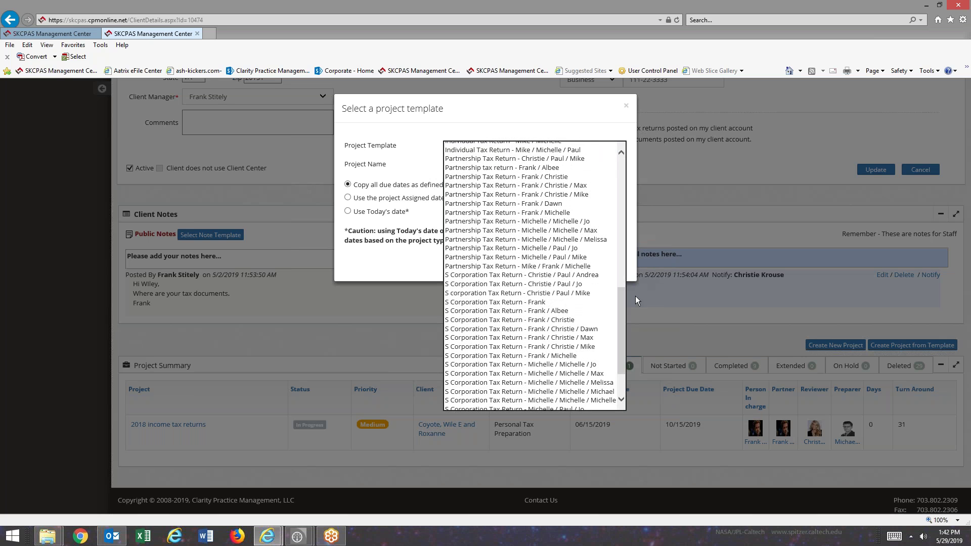
left_click(494, 313)
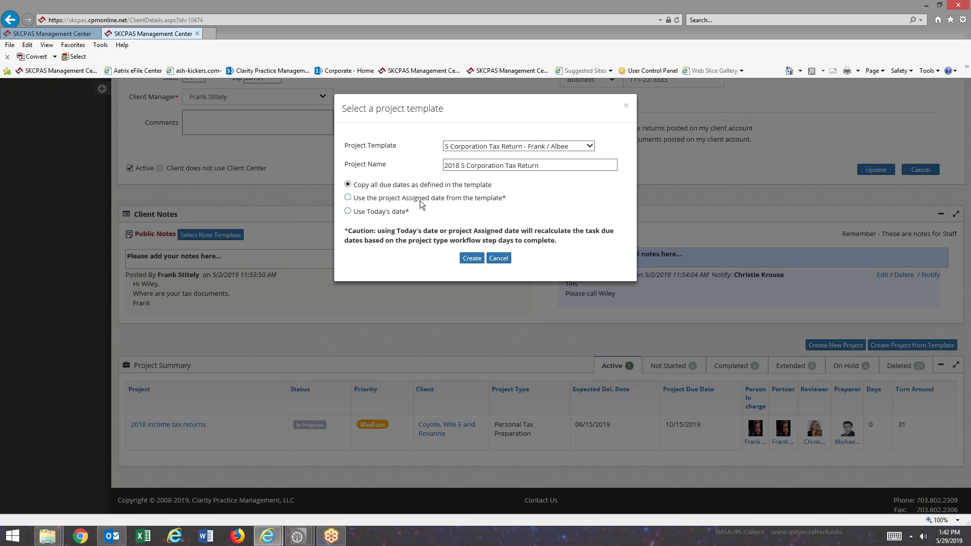
left_click(348, 212)
left_click(472, 259)
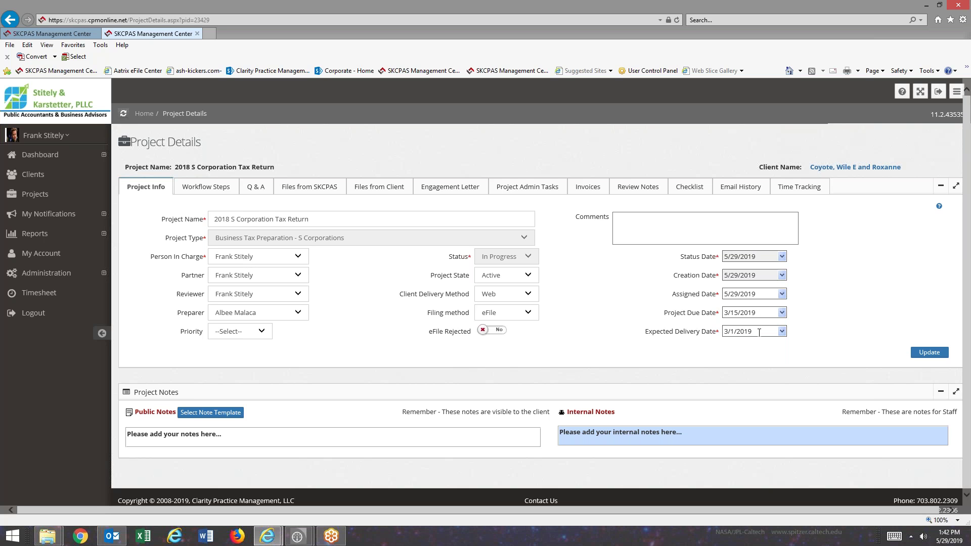
Review the staff assignments and due dates in the new project's workflow steps, and return to its project information
left_click(207, 192)
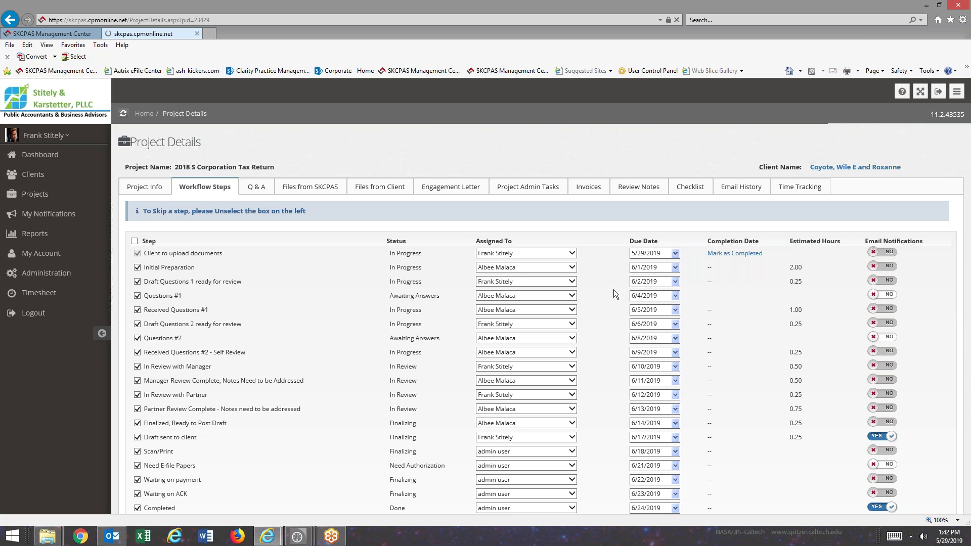
scroll(613, 290, "down", 3)
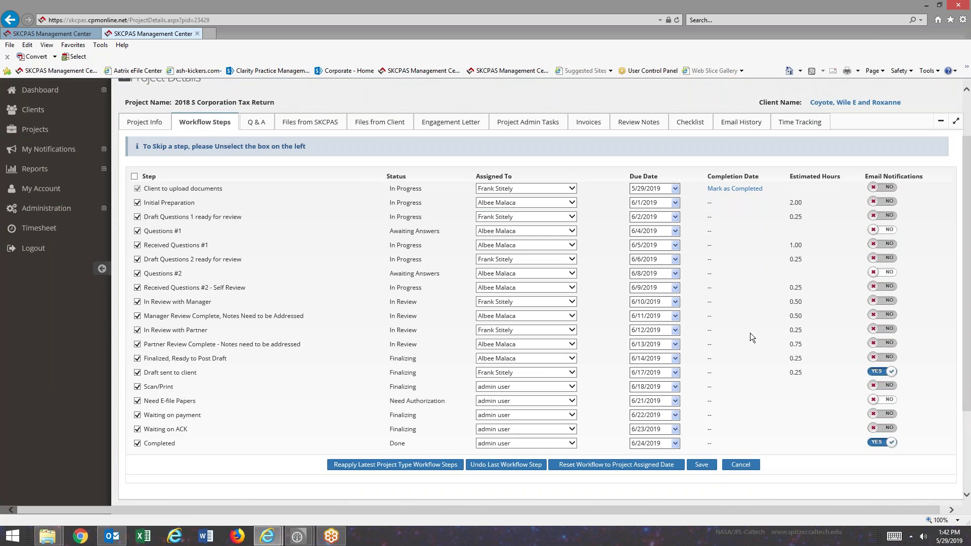
scroll(750, 333, "up", 1)
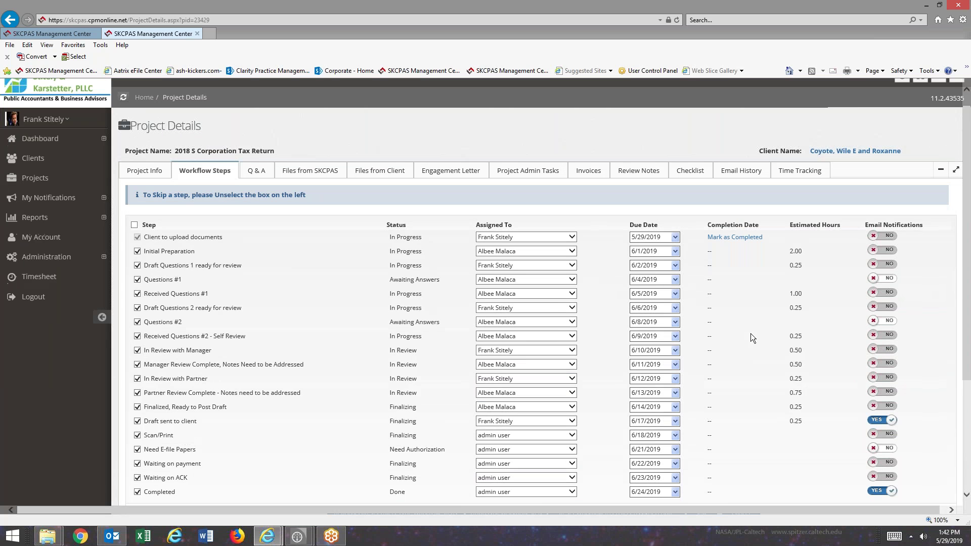
left_click(143, 172)
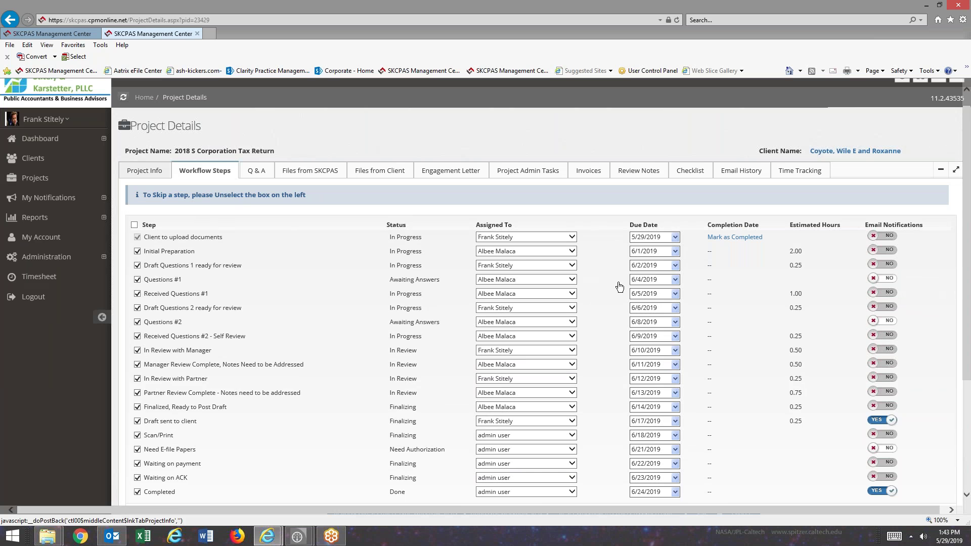